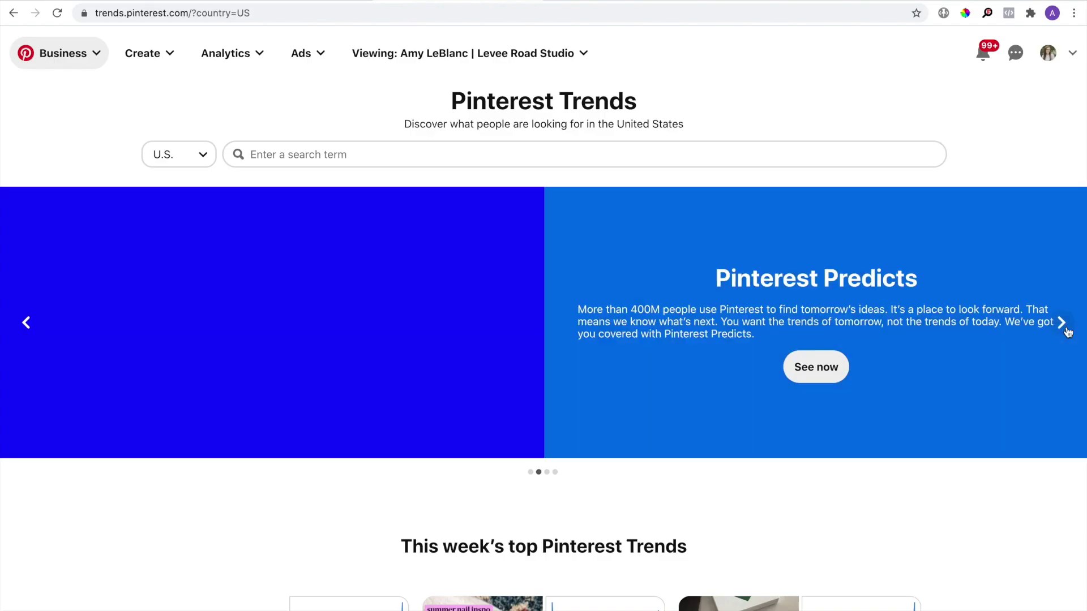
# Step: Move the Pinterest Trends featured carousel forward to the Mom Jeans slide
pyautogui.click(1063, 325)
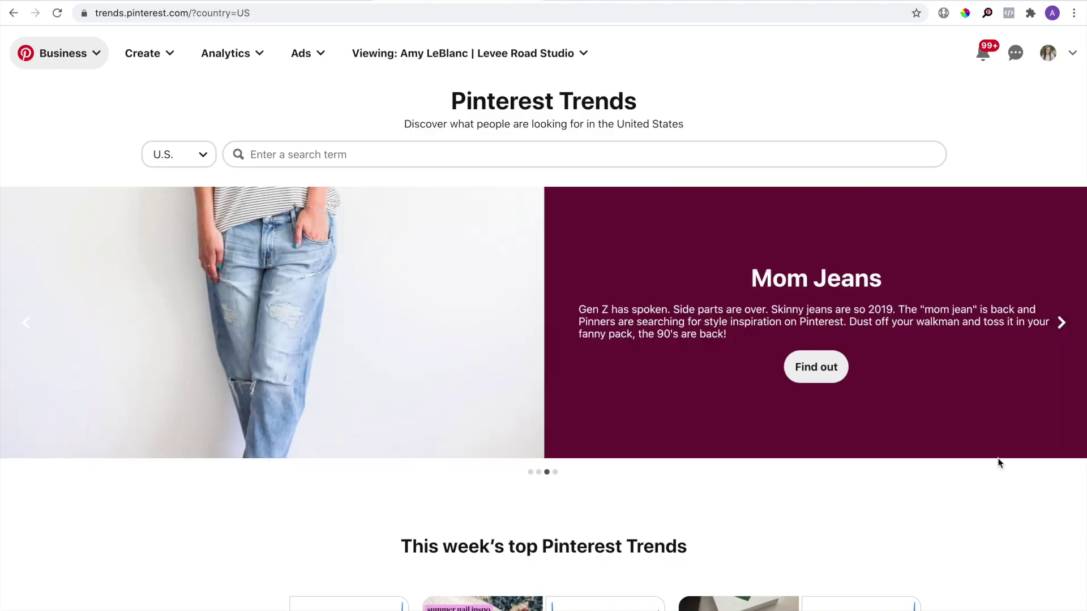
# Step: Scroll through the trending categories from Fashion to Travel, then back to the top
pyautogui.scroll(-6, 997, 459)
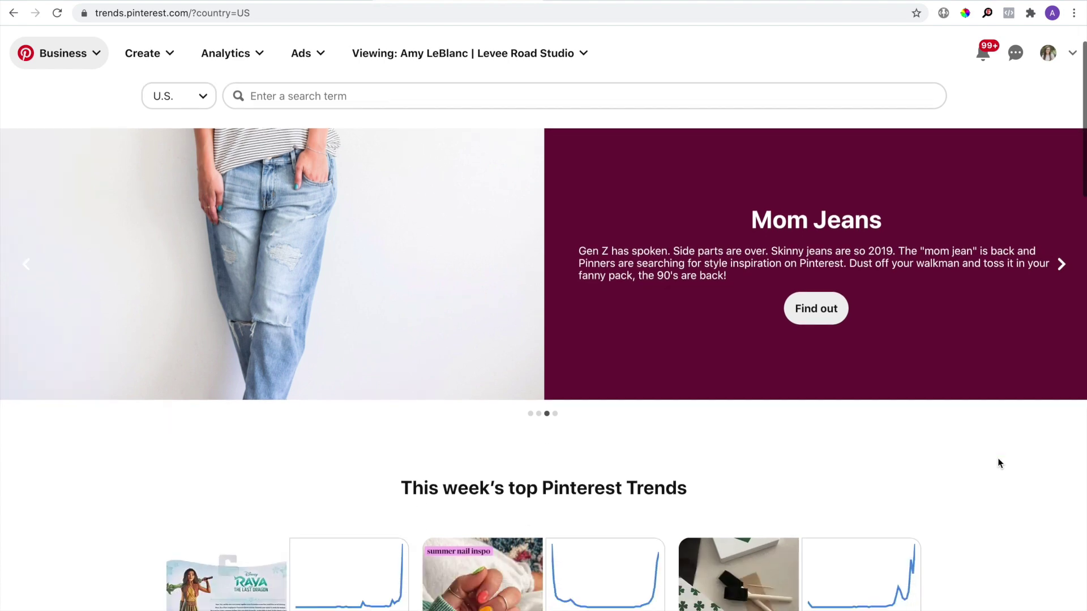
pyautogui.scroll(-4, 997, 459)
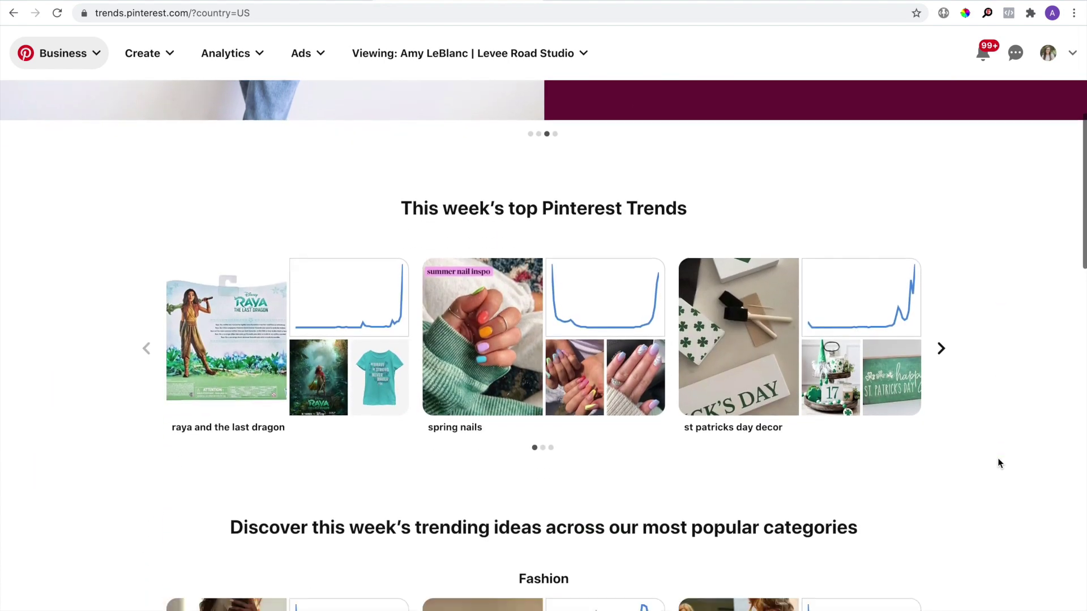
pyautogui.scroll(-7, 998, 459)
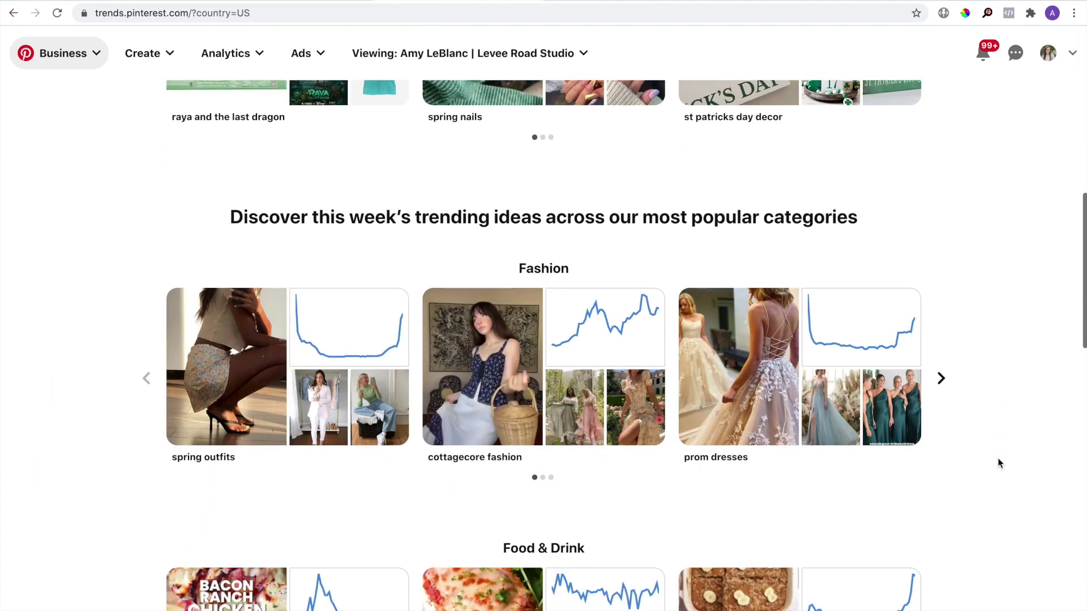
pyautogui.scroll(-8, 997, 460)
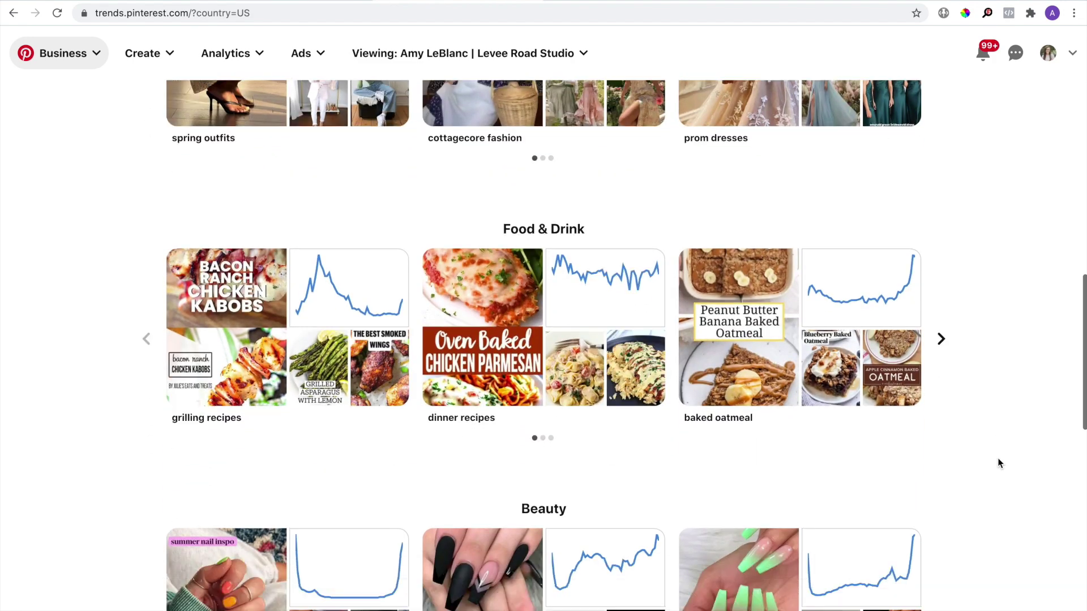
pyautogui.scroll(-5, 997, 460)
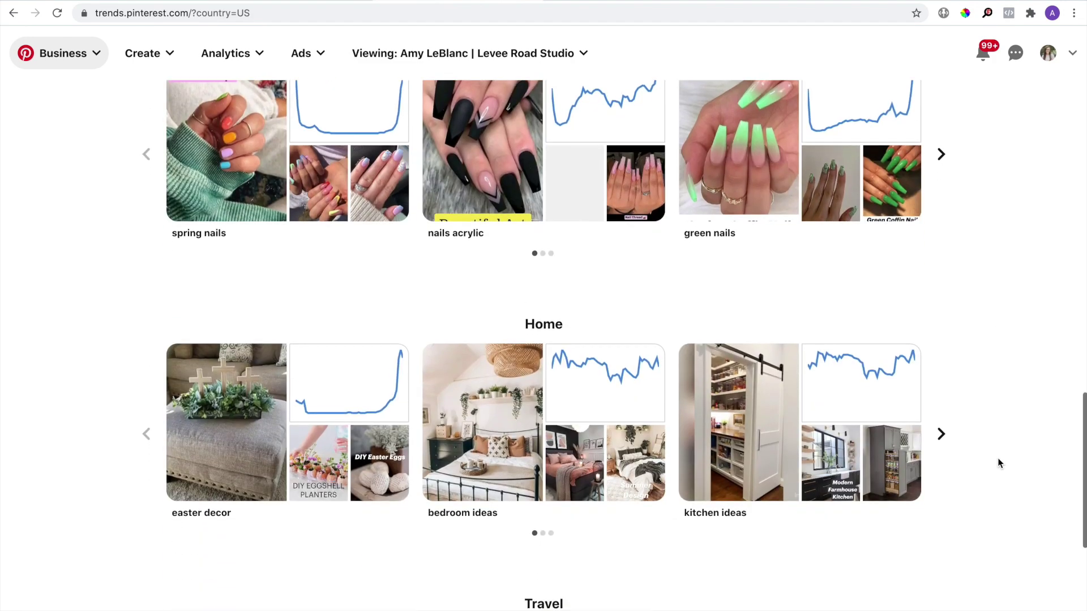
pyautogui.scroll(-3, 997, 459)
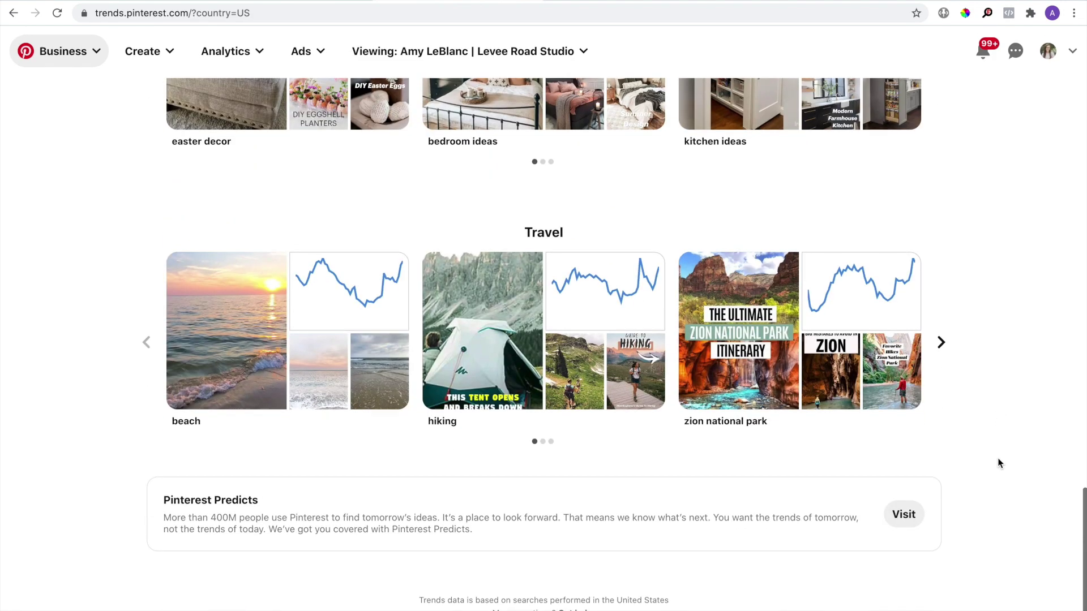
pyautogui.scroll(10, 997, 463)
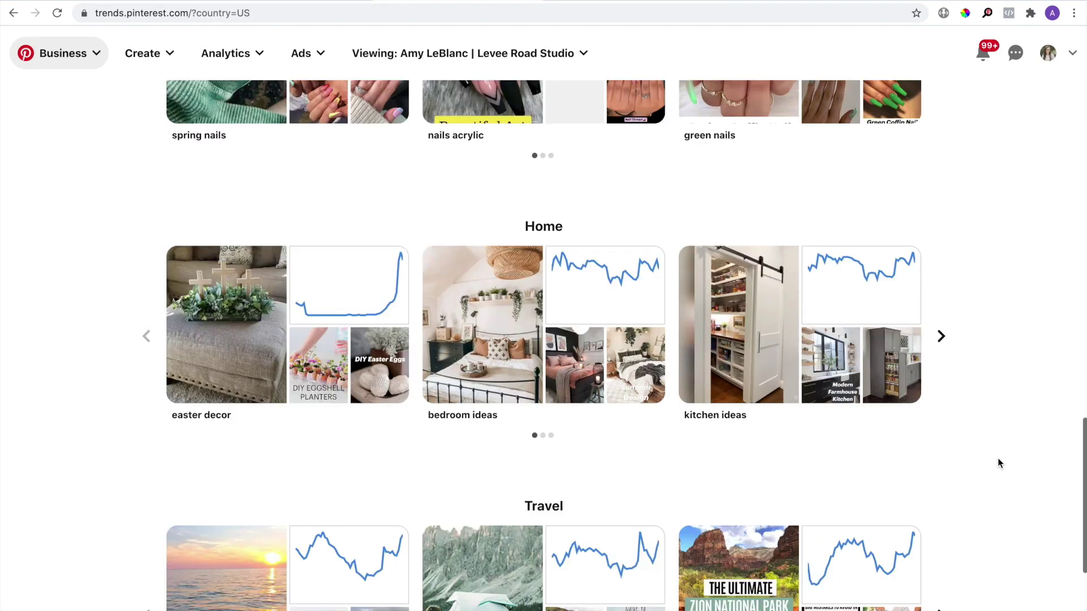
pyautogui.scroll(12, 997, 461)
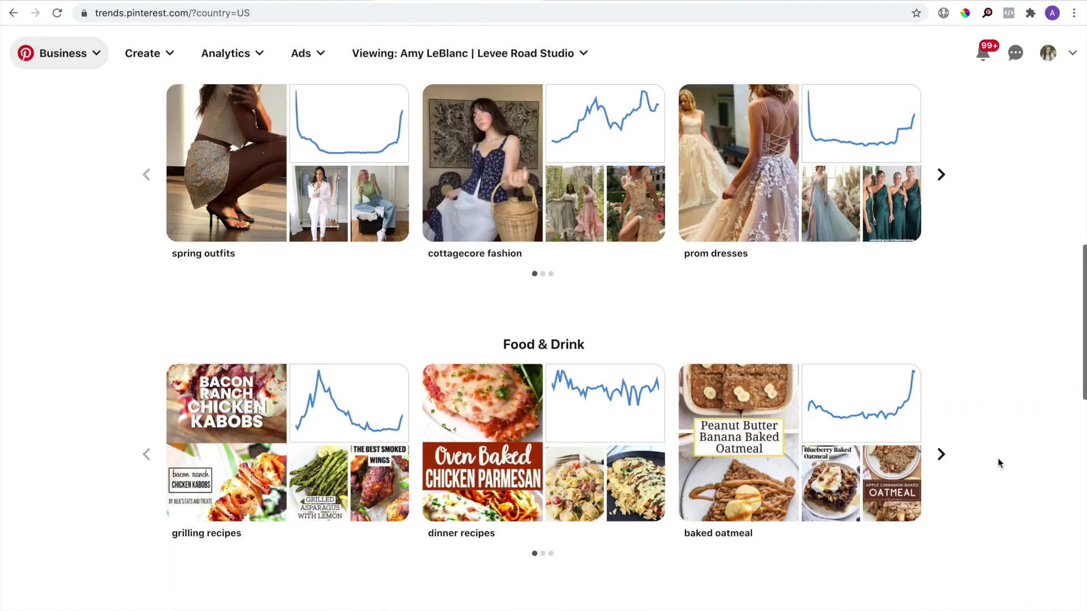
pyautogui.scroll(9, 997, 457)
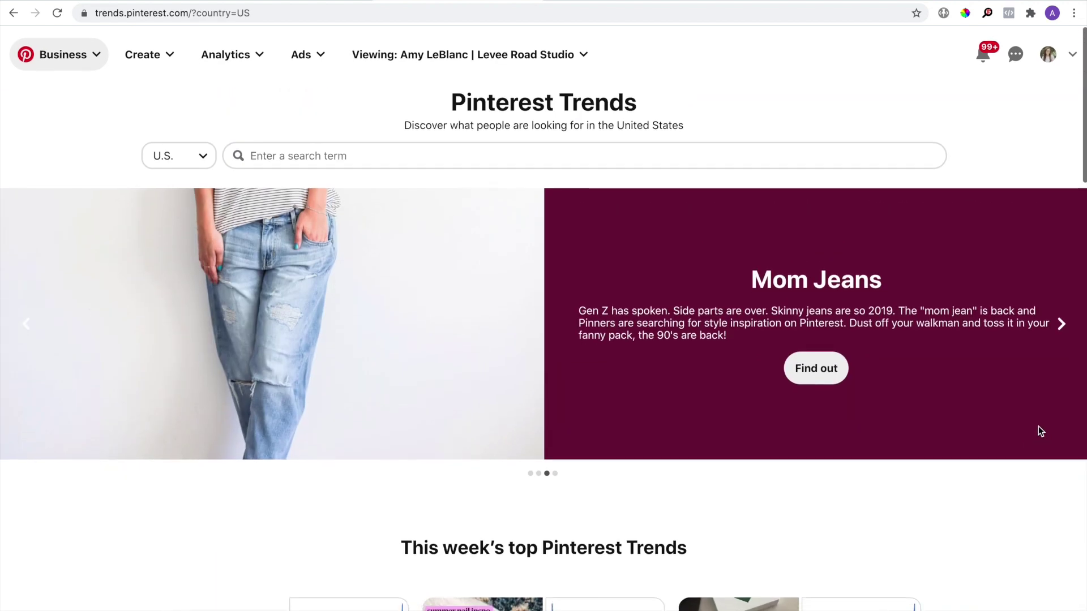
# Step: Enter 'vegetarian recipes' in Trends search and add heading 'Vegetarian Slow Cooker Recipes' in L2
pyautogui.click(1061, 327)
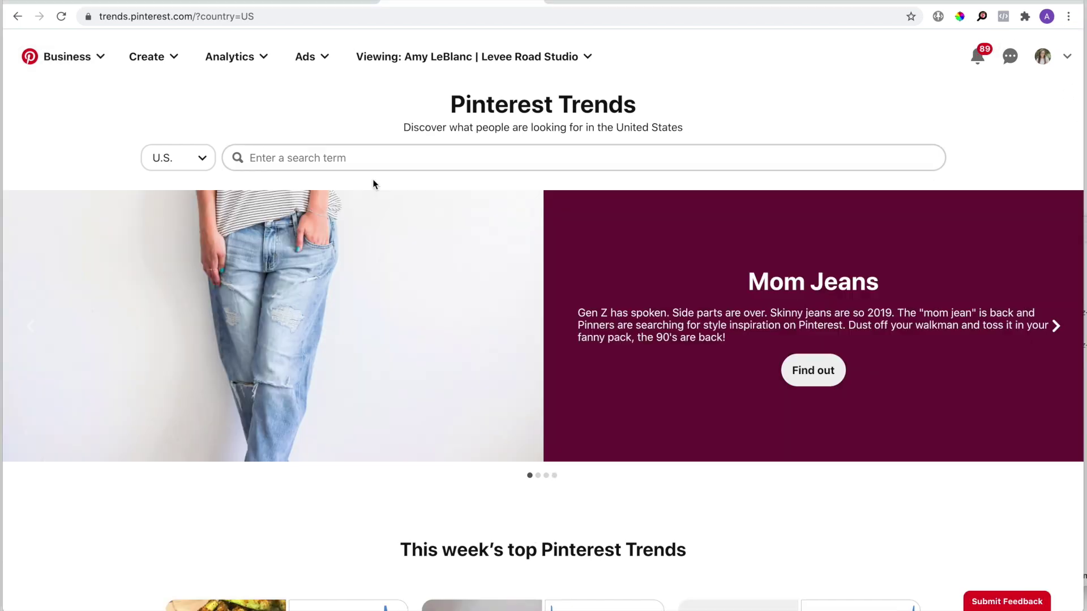
pyautogui.click(376, 158)
pyautogui.write('vegetarian recipes')
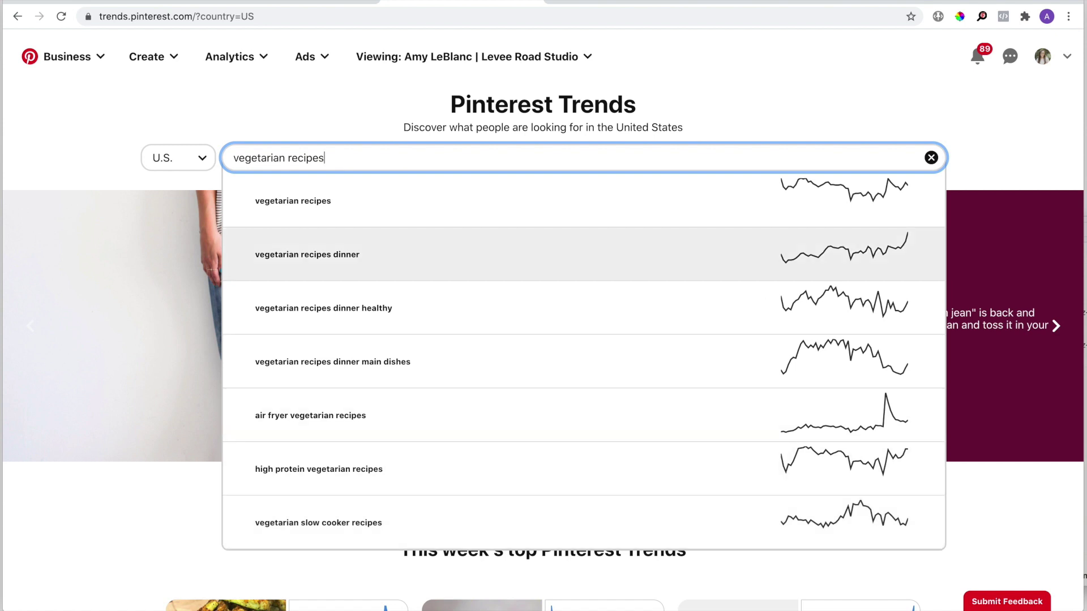
pyautogui.write('Vegetarian Slo')
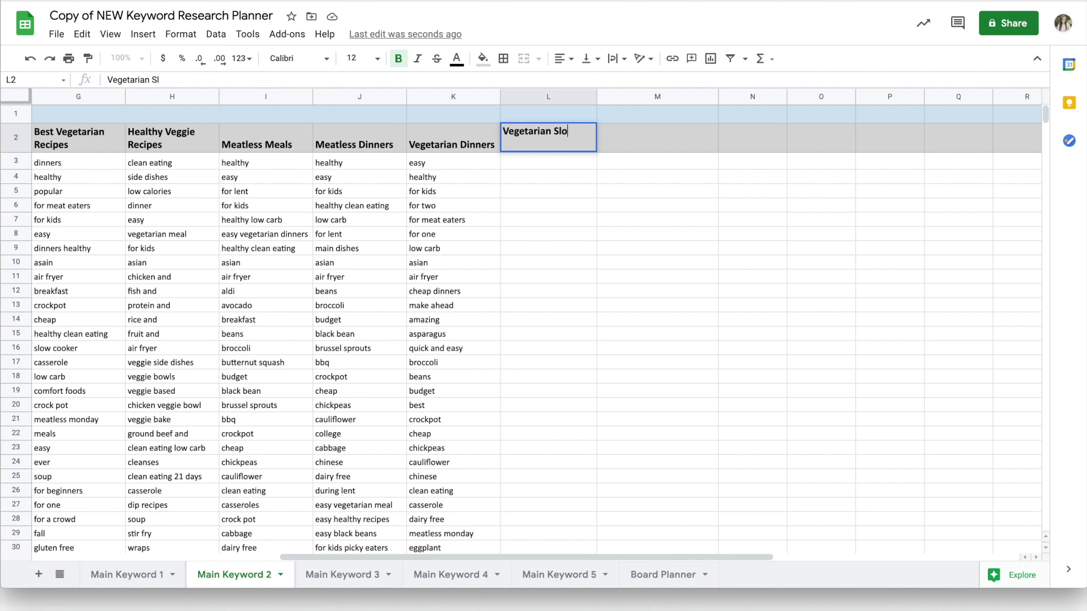
pyautogui.write('w Cooker Recipes')
pyautogui.press('Return')
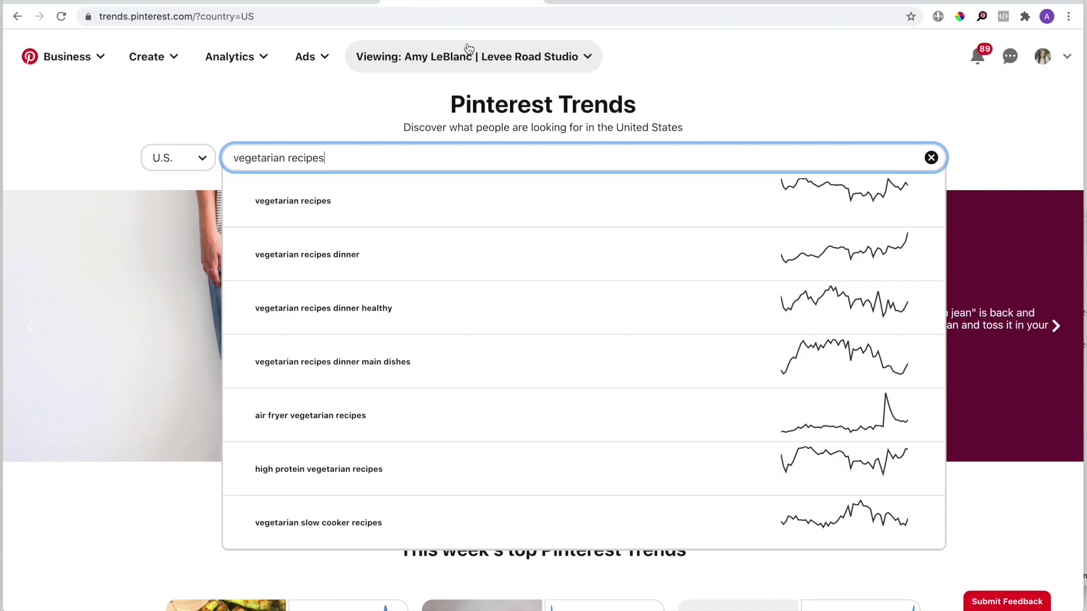
# Step: Run the 'vegetarian recipes' trend search and scroll to its chart and related terms
pyautogui.press('Return')
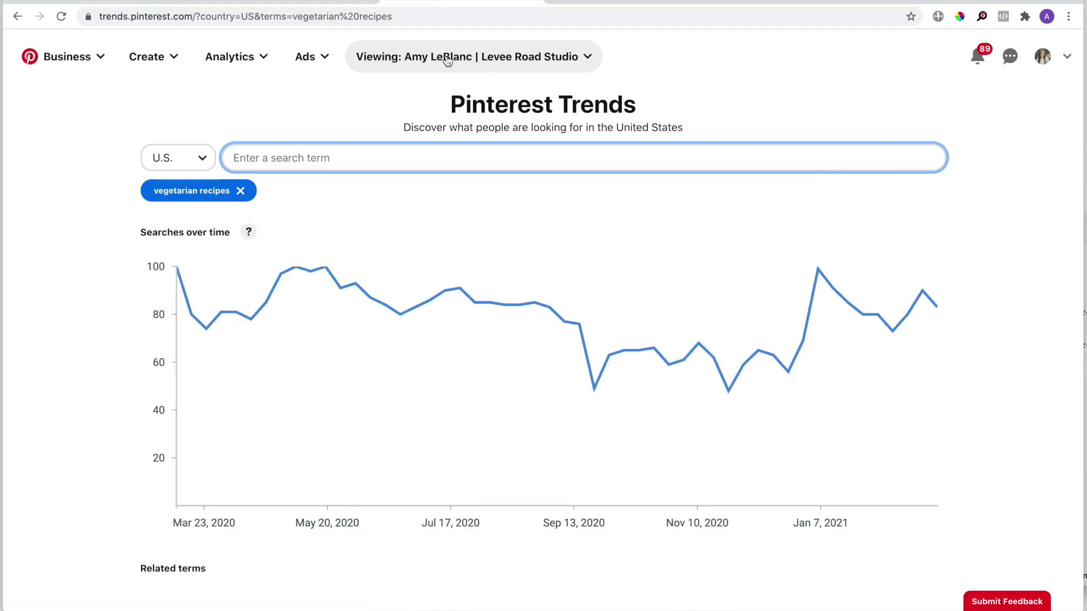
pyautogui.scroll(-1, 437, 123)
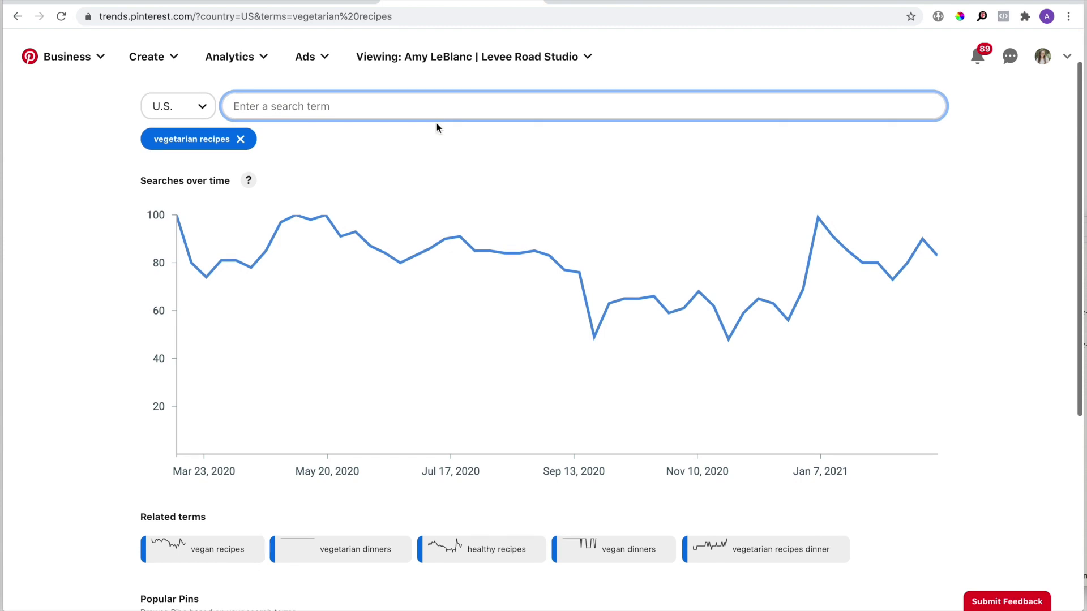
pyautogui.scroll(-1, 436, 124)
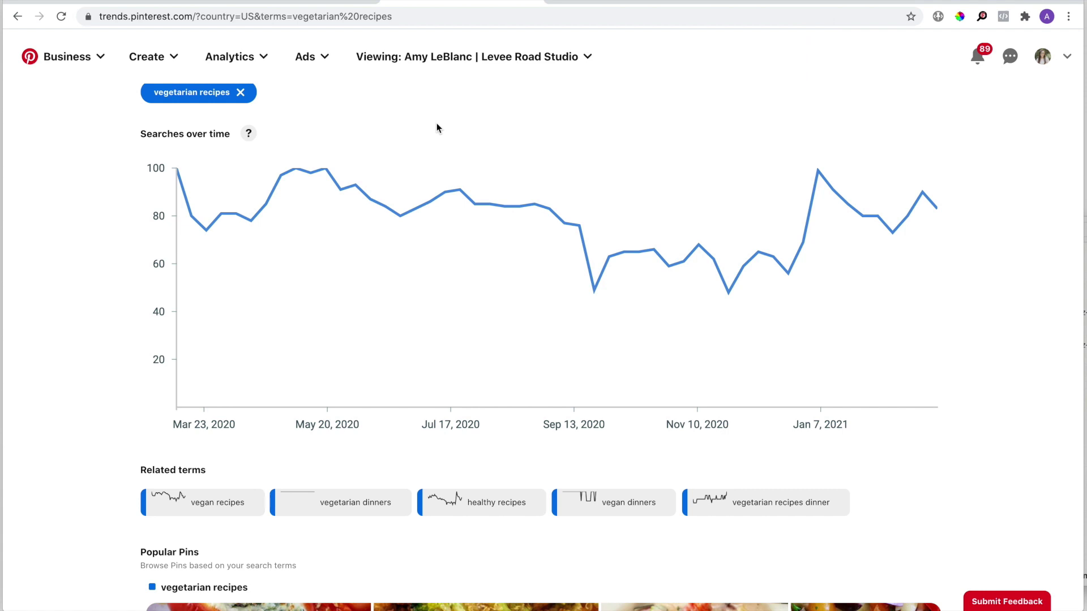
pyautogui.moveTo(363, 509)
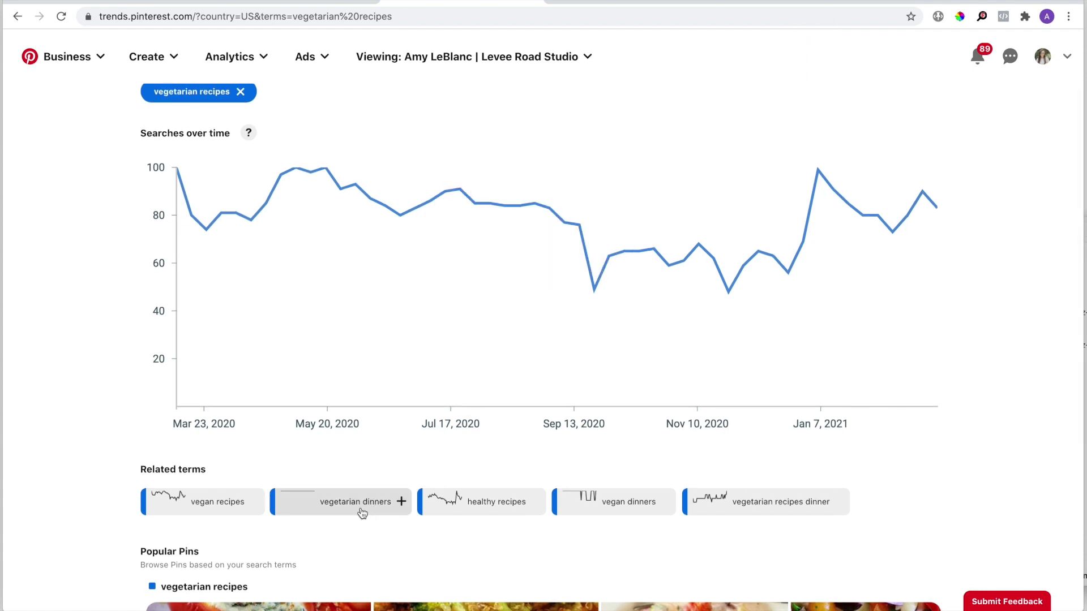
# Step: Chart vegetarian dinners and remove vegetarian recipes from the comparison
pyautogui.click(362, 512)
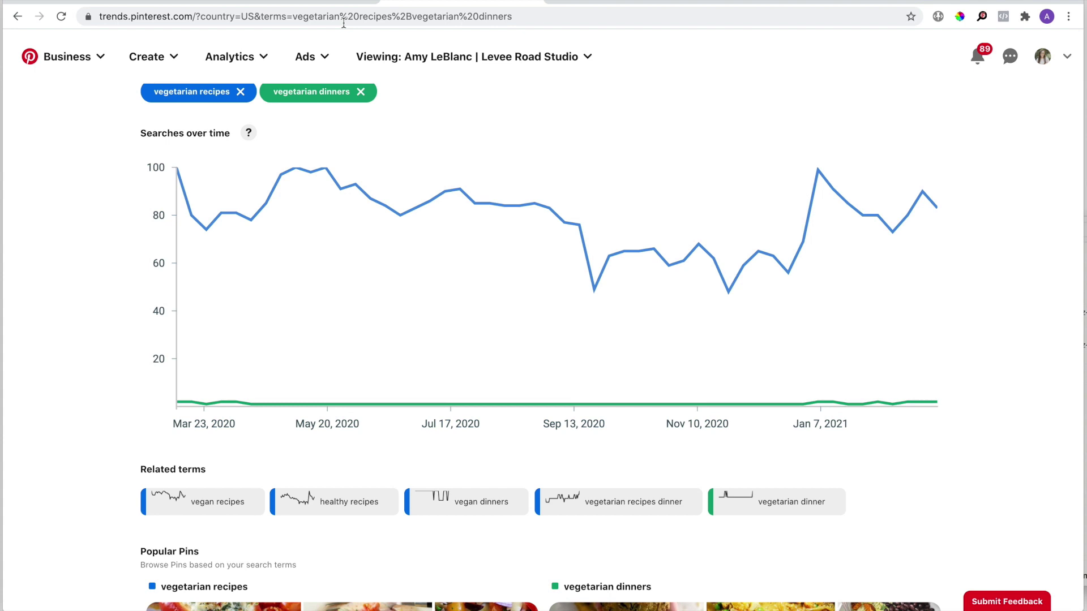
pyautogui.scroll(1, 351, 162)
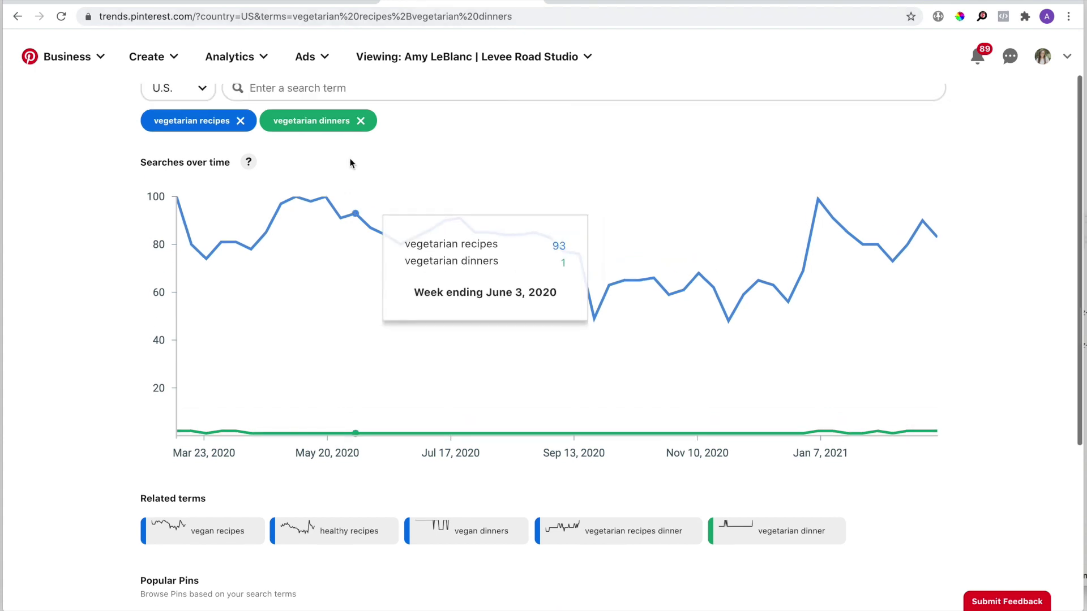
pyautogui.click(245, 121)
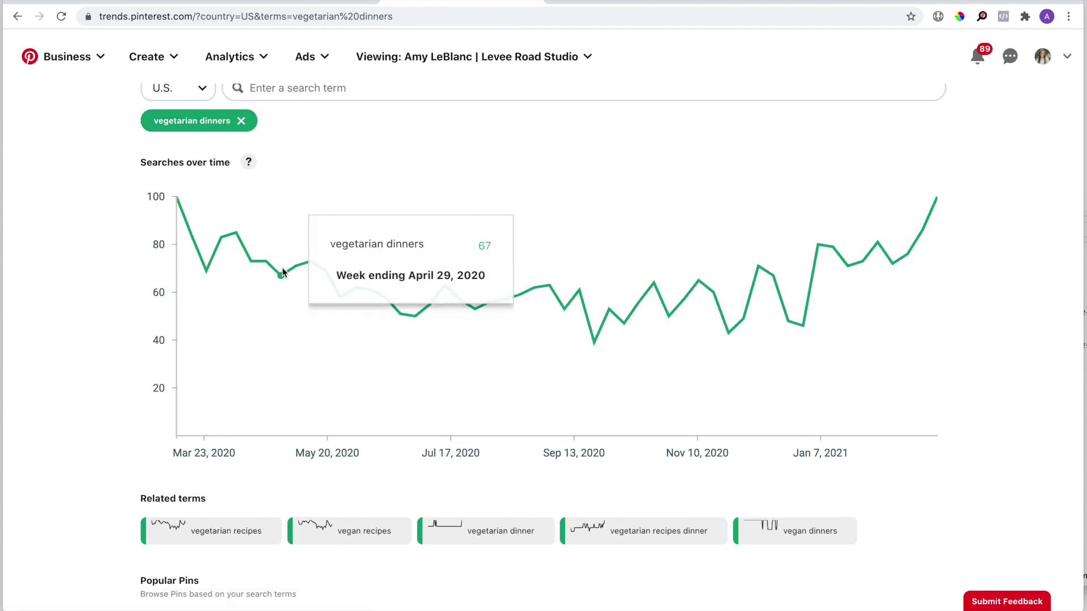
# Step: Add vegetarian dinner and vegetarian from related terms as extra compared terms
pyautogui.scroll(-1, 478, 517)
pyautogui.click(478, 516)
pyautogui.scroll(-1, 480, 519)
pyautogui.scroll(1, 478, 518)
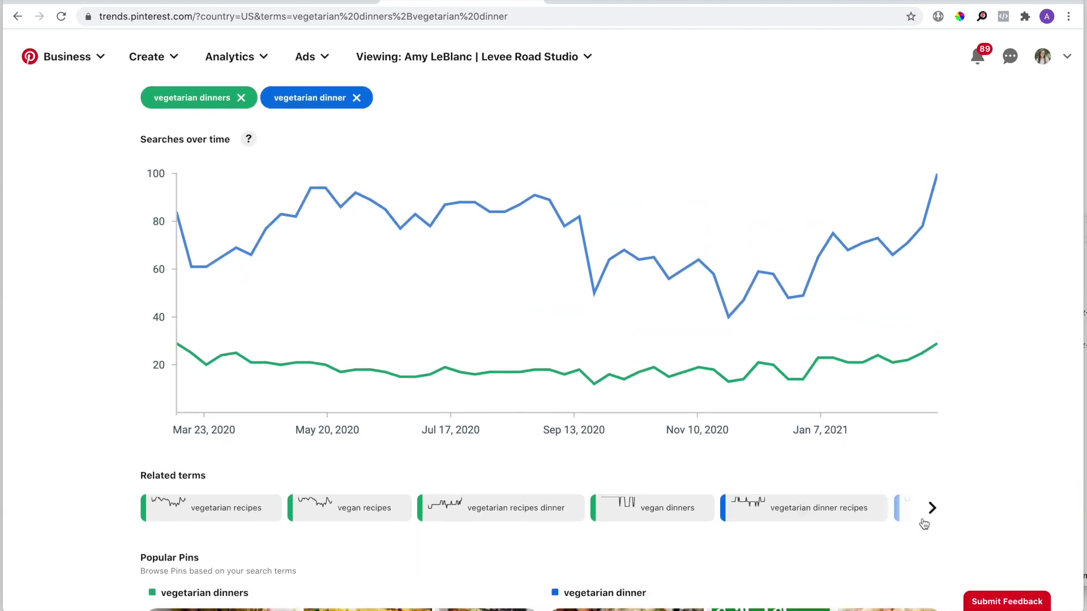
pyautogui.click(934, 512)
pyautogui.click(866, 518)
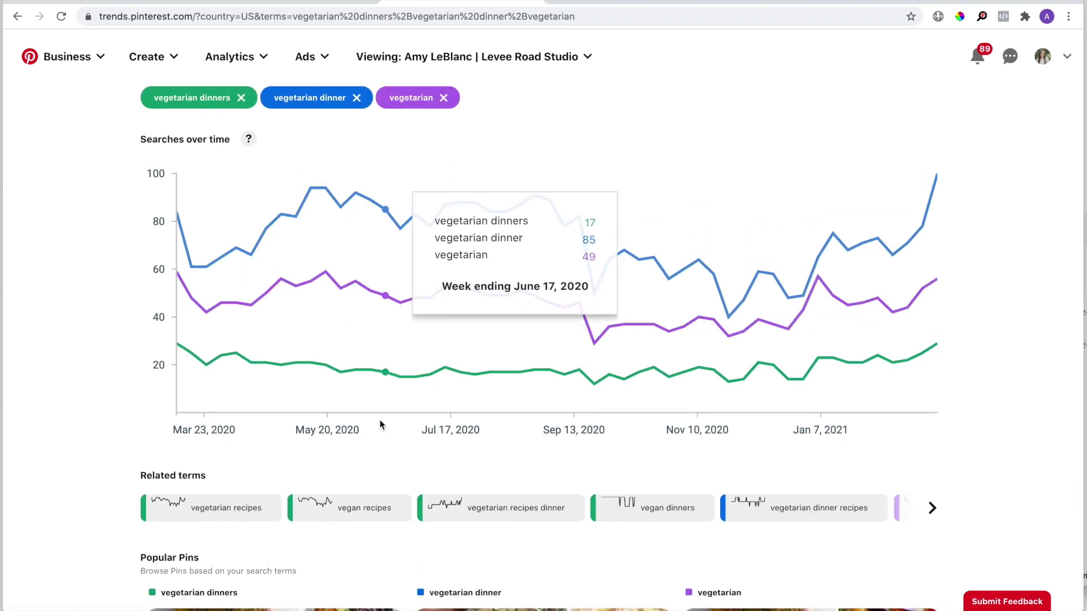
pyautogui.scroll(1, 379, 420)
pyautogui.scroll(-5, 246, 532)
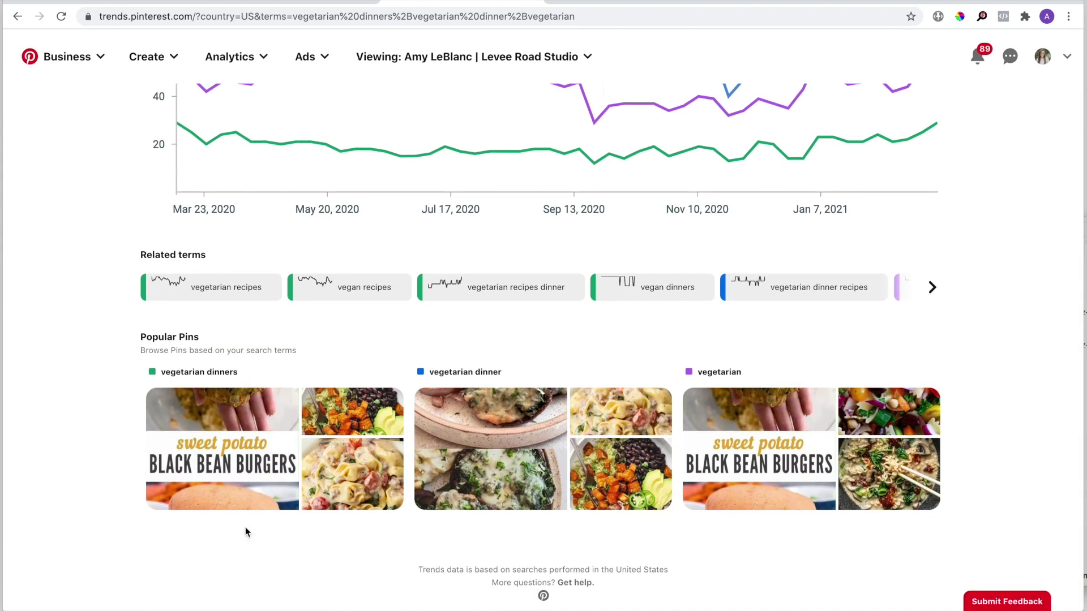
pyautogui.scroll(6, 246, 527)
pyautogui.scroll(-1, 213, 369)
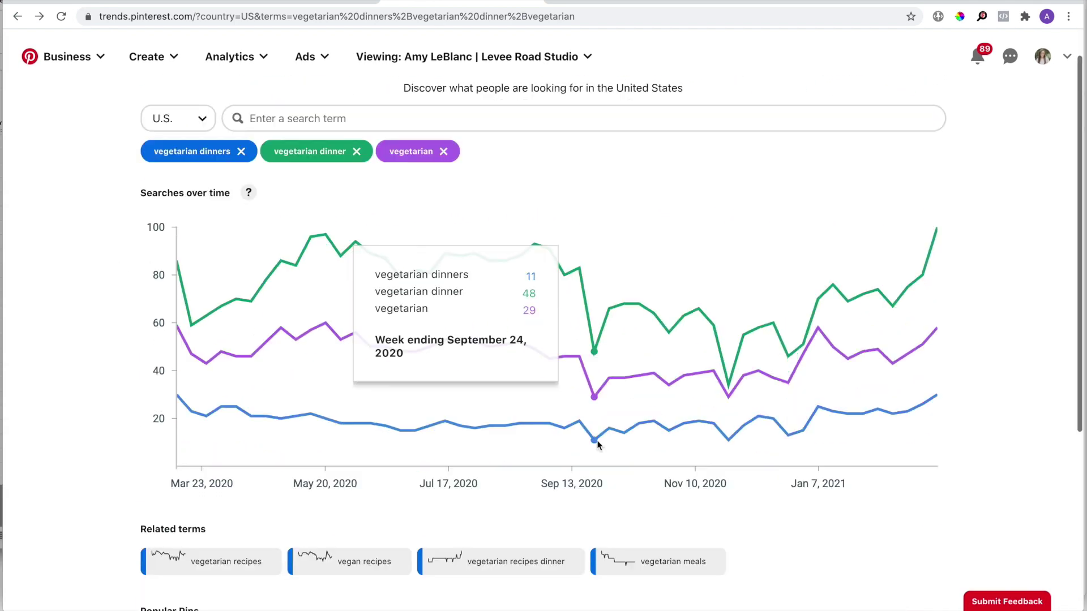
pyautogui.scroll(1, 597, 446)
# Step: Remove vegetarian, vegetarian dinner and vegetarian dinners, clearing the trend chart
pyautogui.click(443, 191)
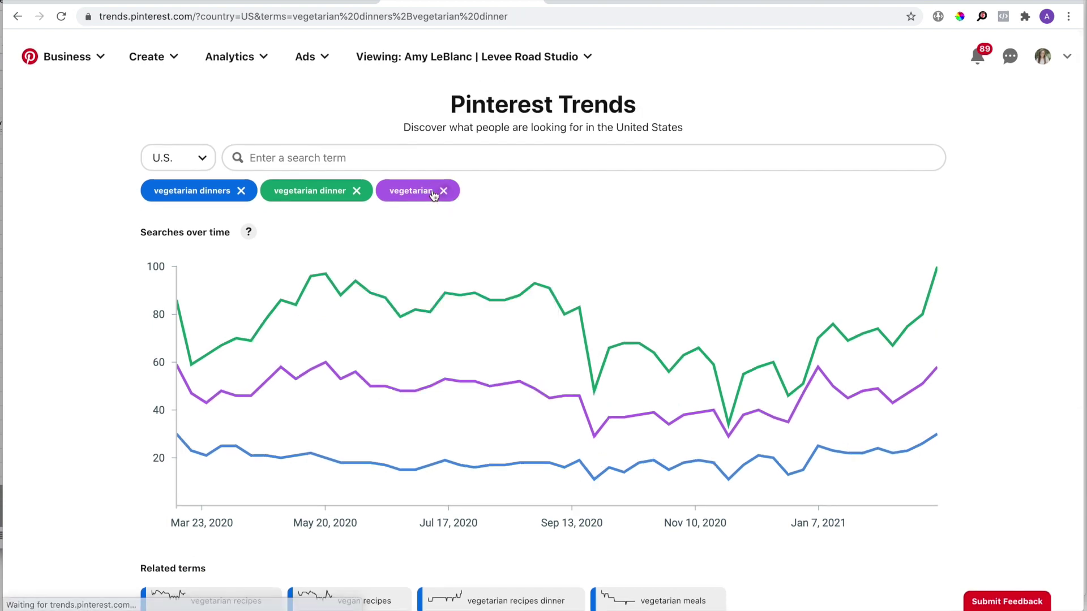
pyautogui.click(357, 191)
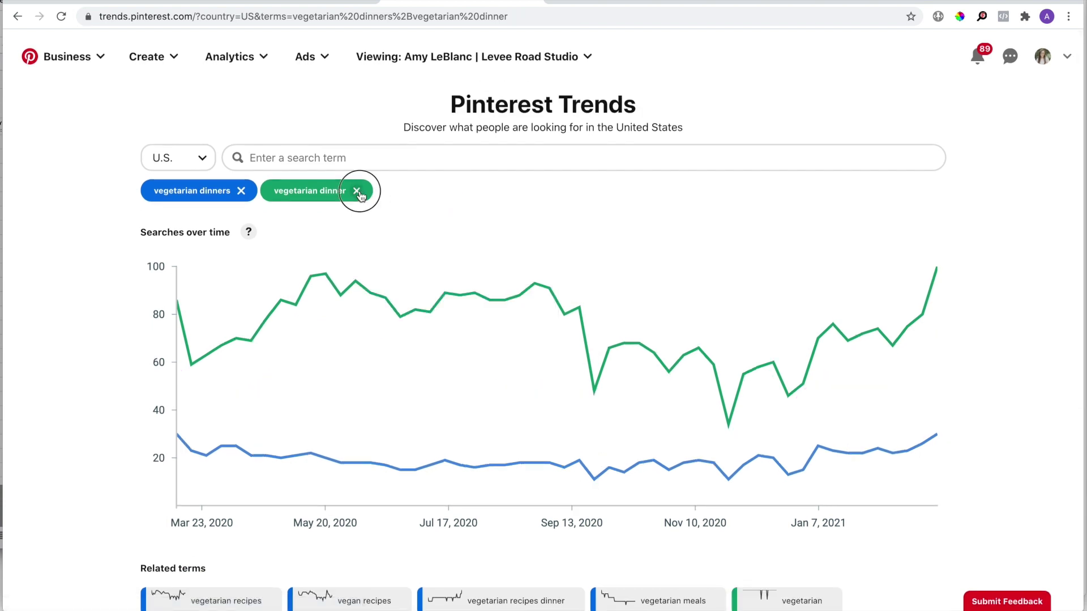
pyautogui.click(241, 192)
# Step: Browse suggestions for 'vegetarian recipes' plus a–e, then add 'whole30 recipes vegetarian' as an Ads keyword
pyautogui.click(243, 159)
pyautogui.write('vege')
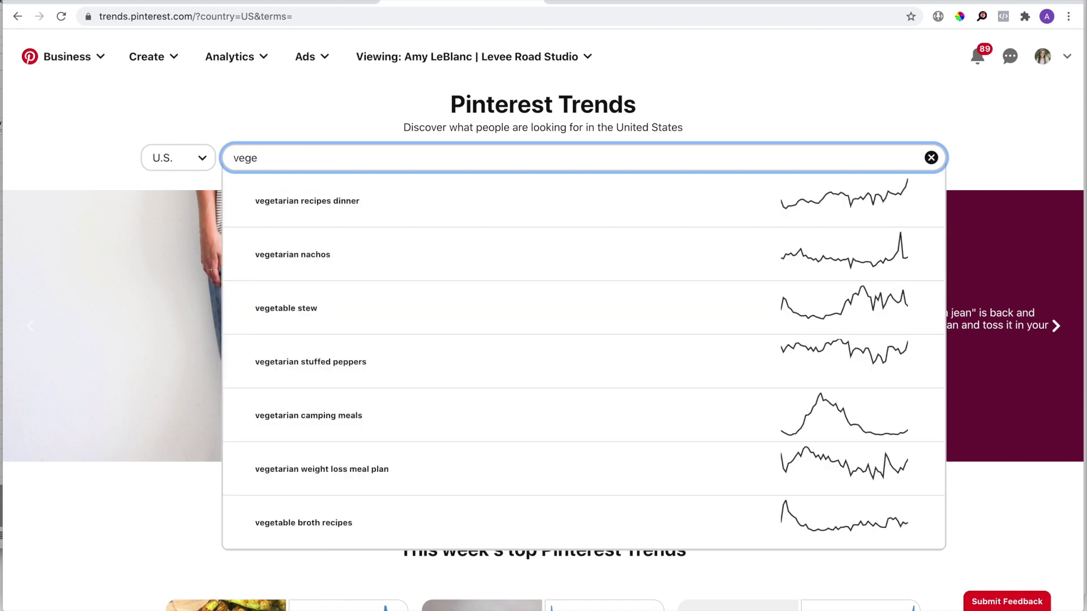
pyautogui.write('tarian recipes a')
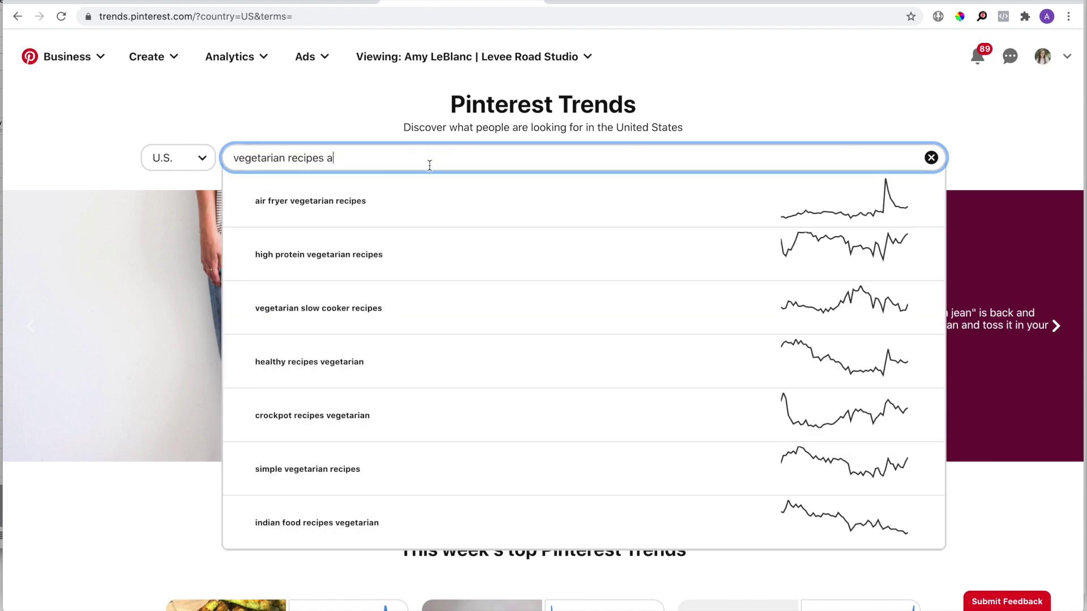
pyautogui.press('BackSpace')
pyautogui.write('b')
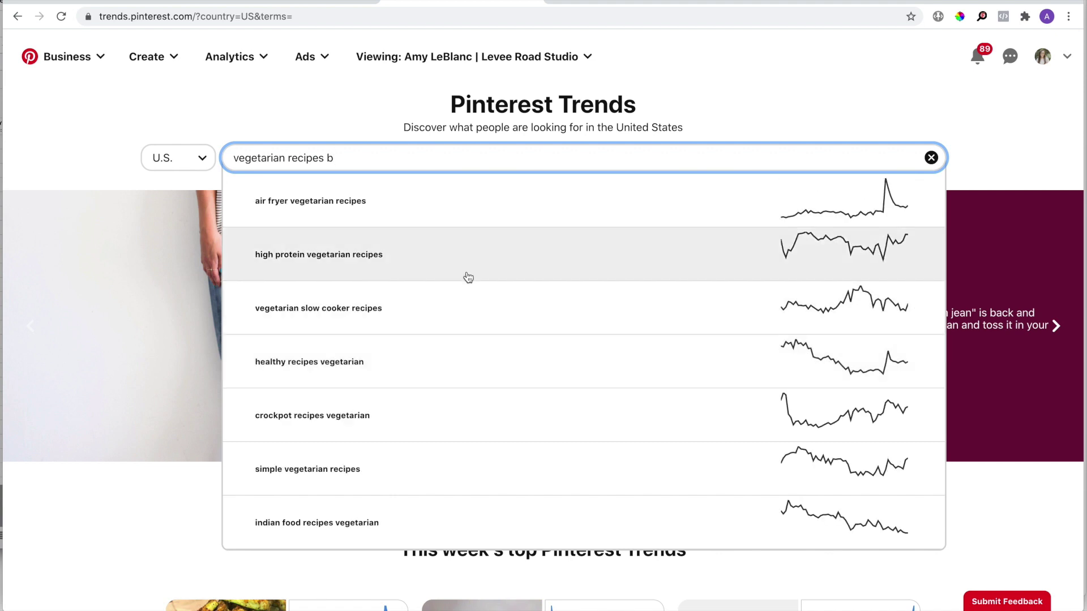
pyautogui.press('BackSpace')
pyautogui.write('c')
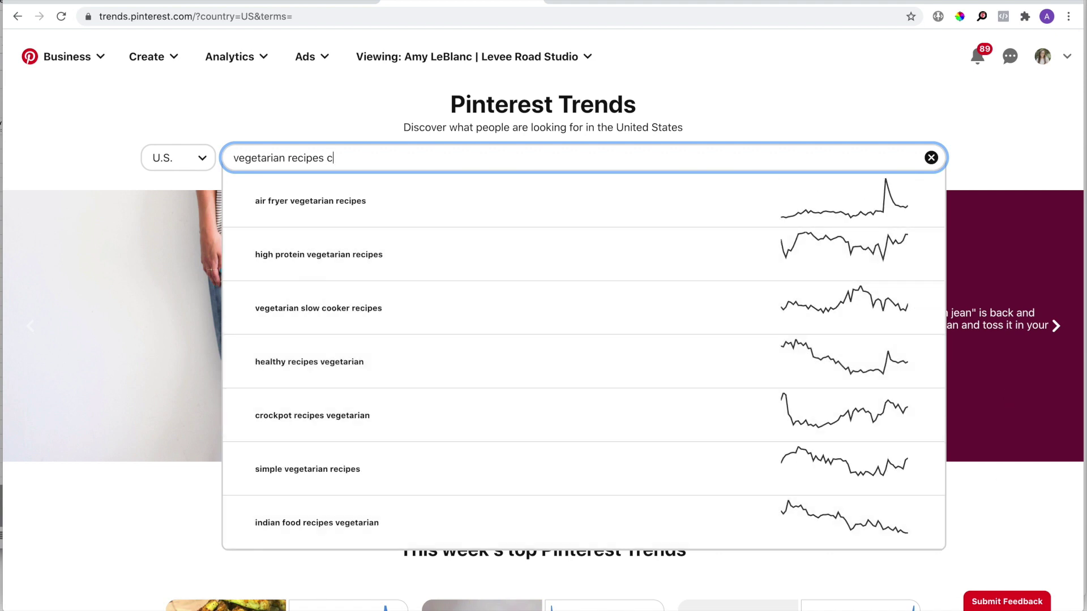
pyautogui.press('BackSpace')
pyautogui.write('d')
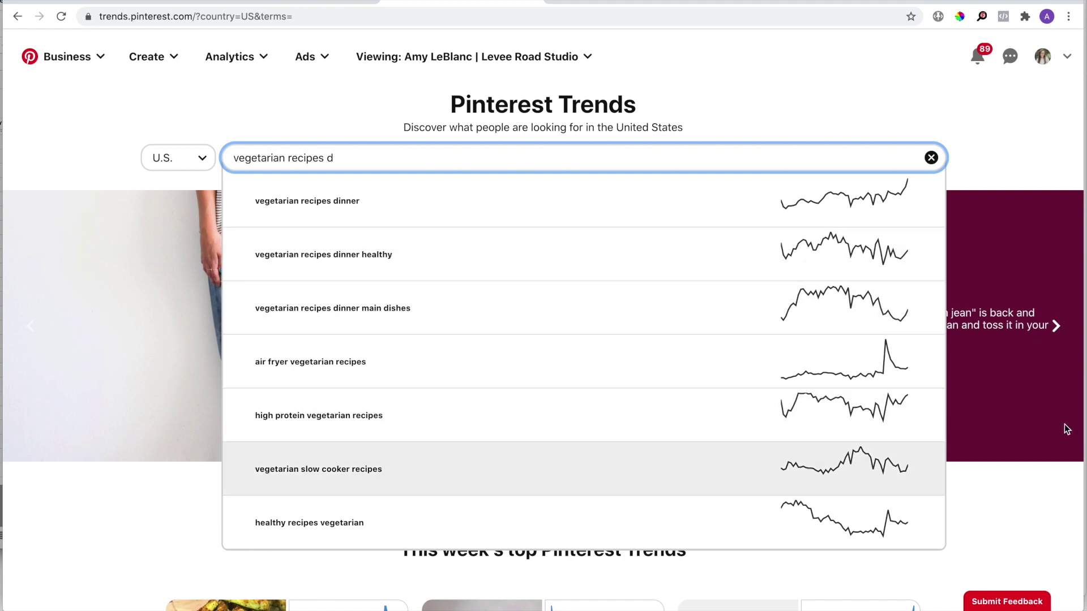
pyautogui.press('BackSpace')
pyautogui.write('egetarian recipes')
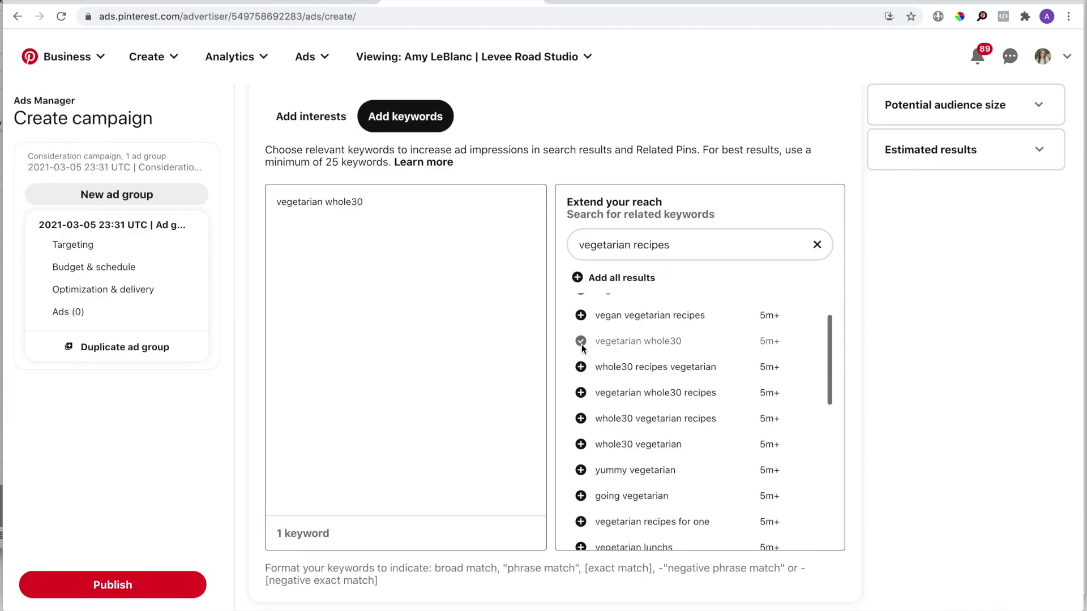
pyautogui.click(580, 365)
# Step: Add whole30 vegetarian variants, yummy vegetarian, vegetarian recipes for one, snacke, receipes and dinners keywords
pyautogui.click(580, 387)
pyautogui.click(581, 409)
pyautogui.scroll(-1, 589, 425)
pyautogui.click(580, 397)
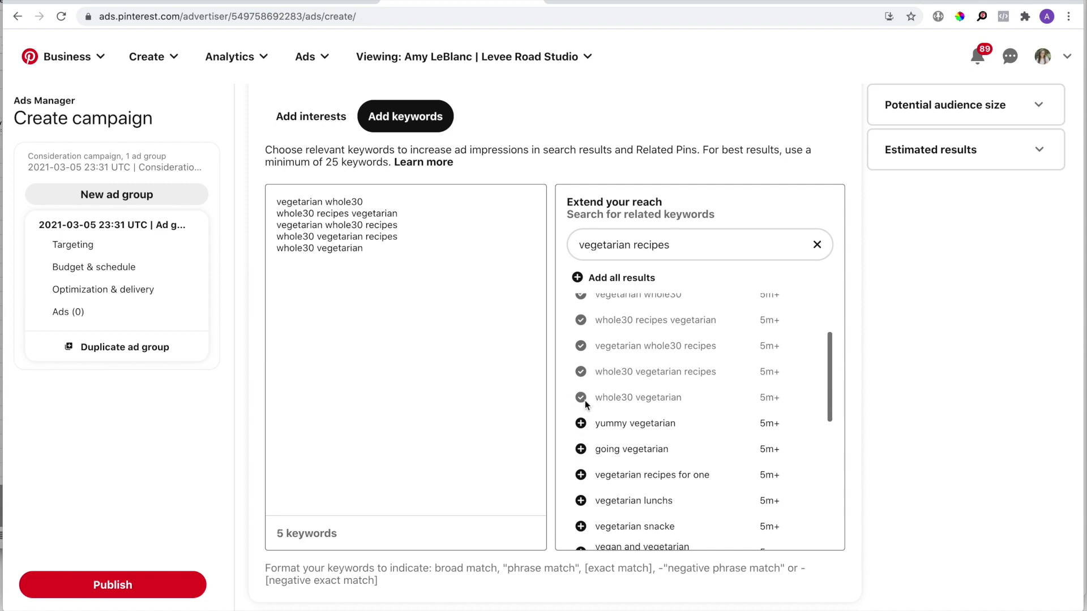
pyautogui.click(581, 423)
pyautogui.scroll(-1, 587, 424)
pyautogui.click(580, 422)
pyautogui.scroll(-2, 584, 436)
pyautogui.scroll(-2, 583, 444)
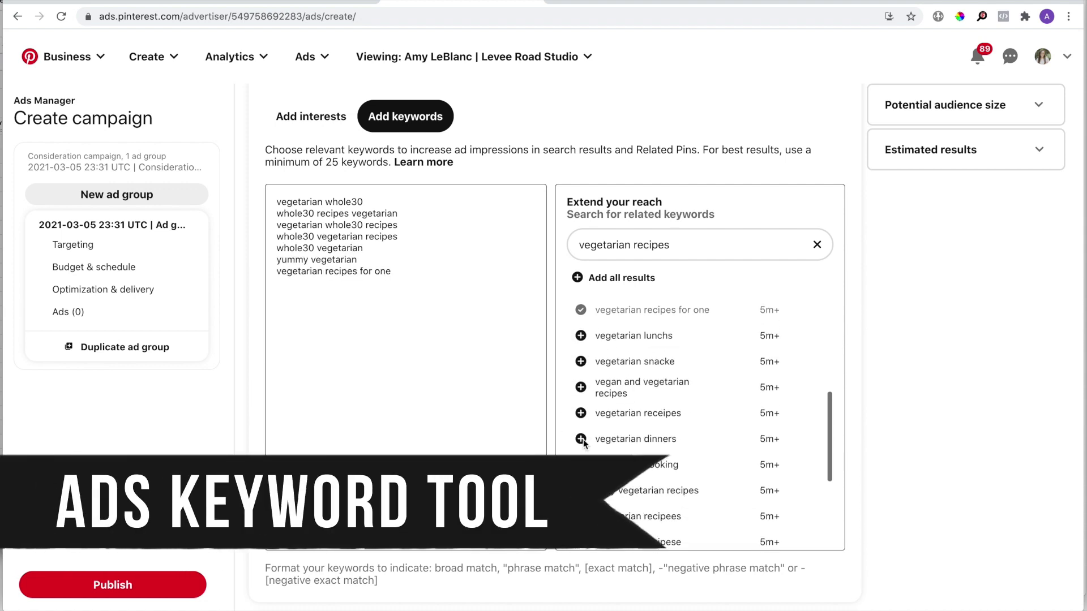
pyautogui.click(581, 328)
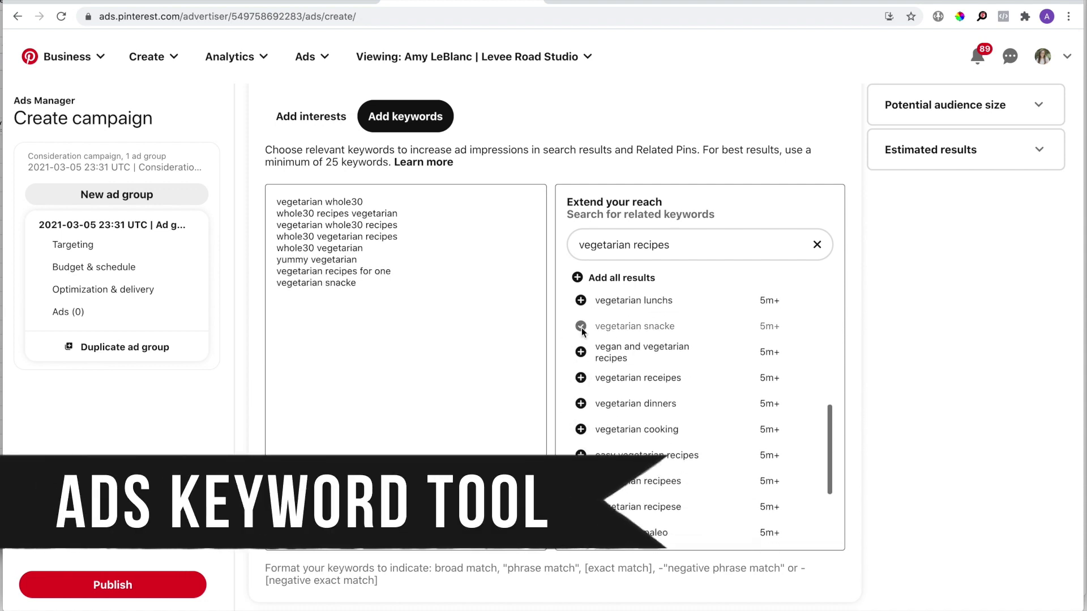
pyautogui.click(581, 378)
pyautogui.click(580, 404)
# Step: Delete 'vegetarian dinners' from the keyword list
pyautogui.click(390, 306)
pyautogui.moveTo(390, 306); pyautogui.dragTo(275, 307)
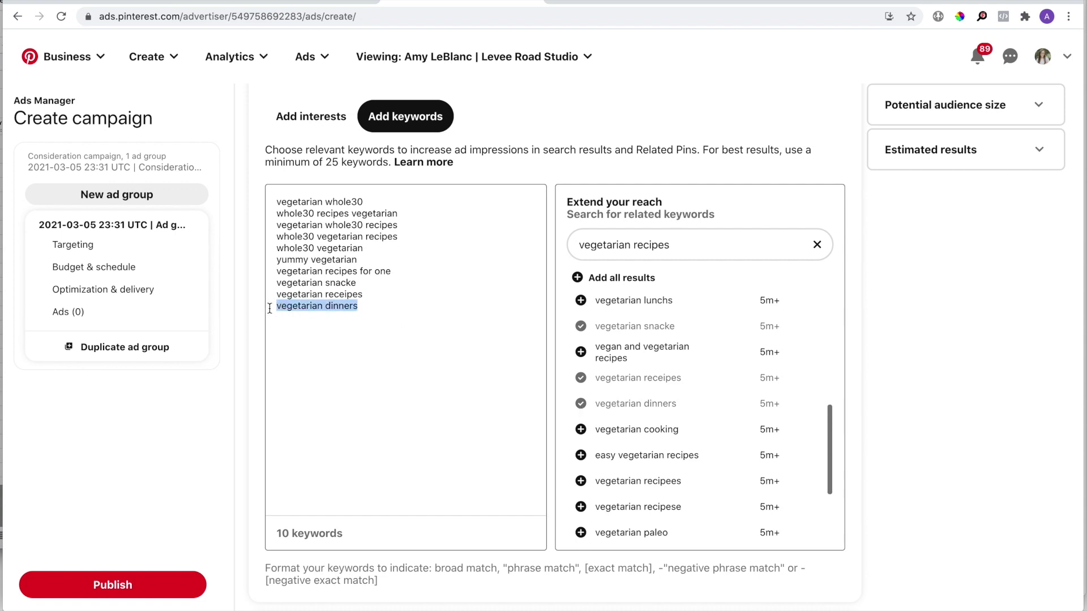
pyautogui.press('BackSpace')
# Step: Add easy vegetarian recipes, delicious vegan recipes, best vegetarian recipes and yummy vegetarian recipes keywords
pyautogui.scroll(-1, 585, 424)
pyautogui.click(585, 421)
pyautogui.scroll(-2, 585, 422)
pyautogui.scroll(-1, 585, 426)
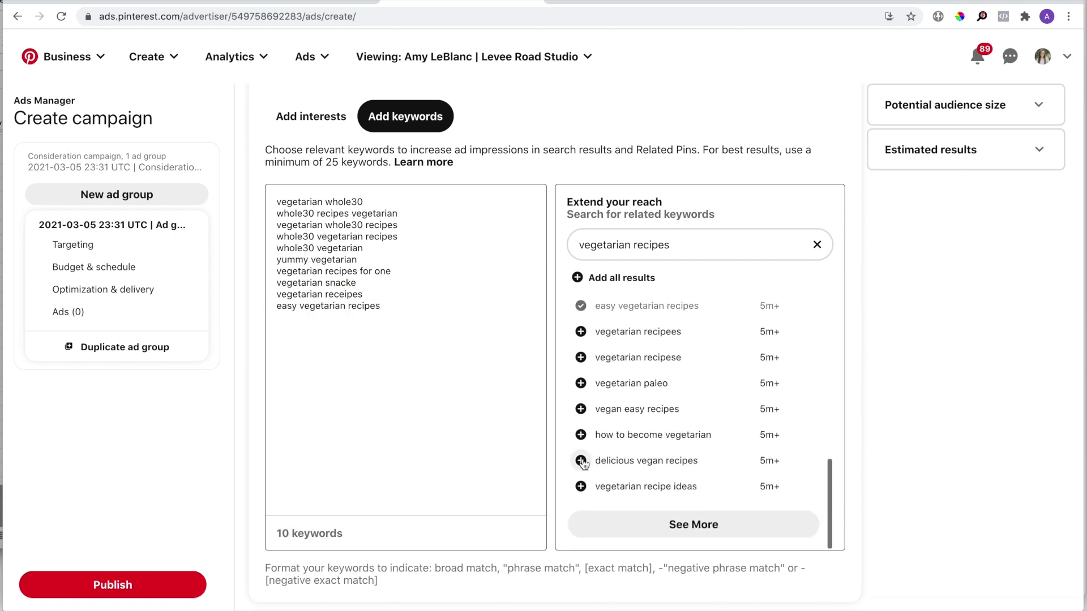
pyautogui.click(580, 458)
pyautogui.scroll(-2, 583, 396)
pyautogui.click(580, 330)
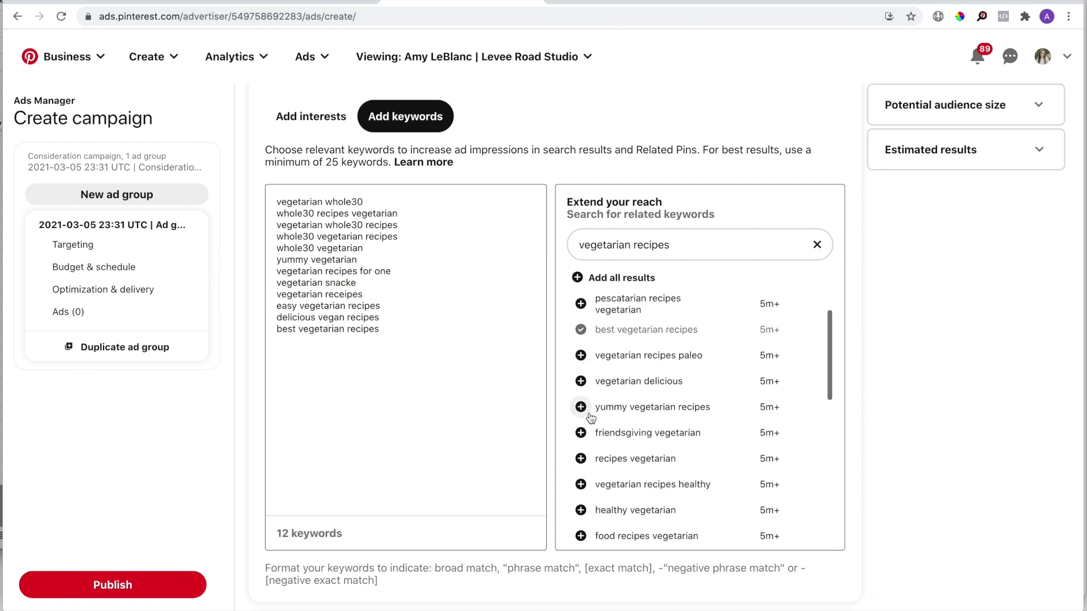
pyautogui.click(588, 414)
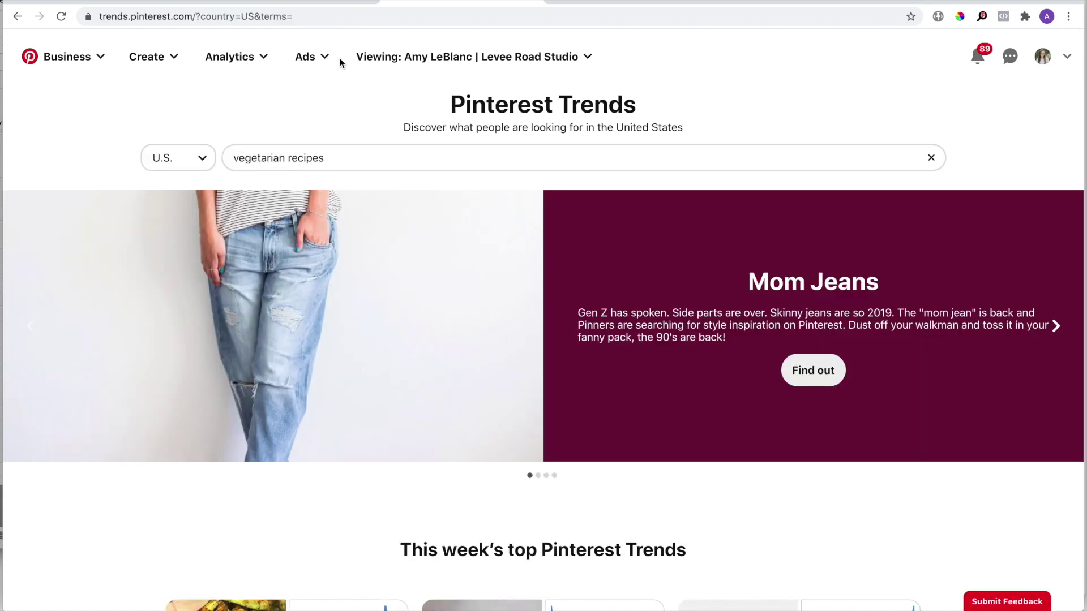
# Step: Create a new ad with the Consideration objective and continue to the ad group details
pyautogui.click(330, 58)
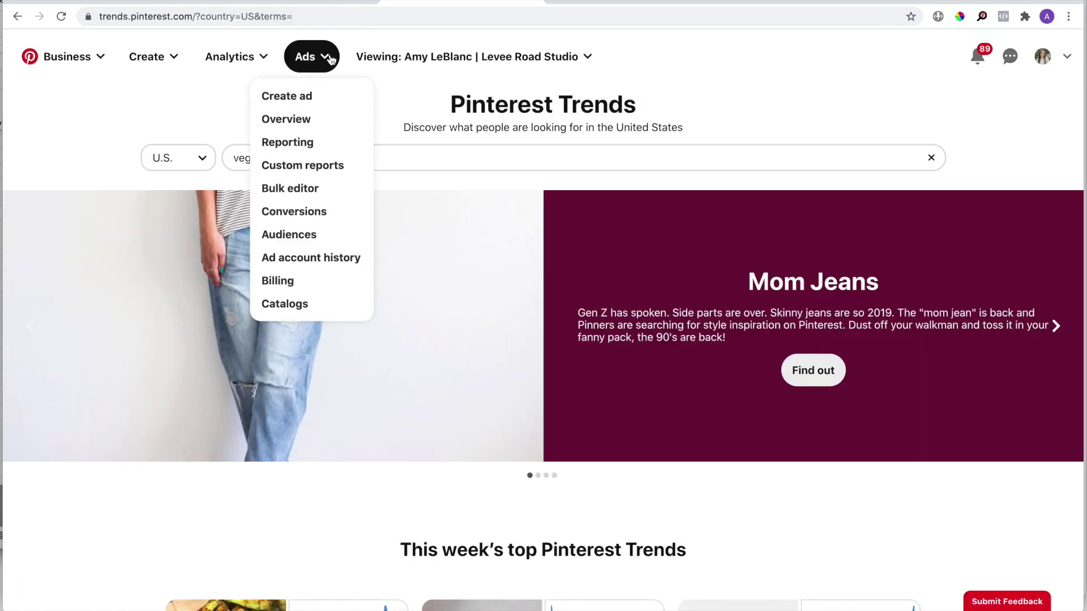
pyautogui.click(323, 100)
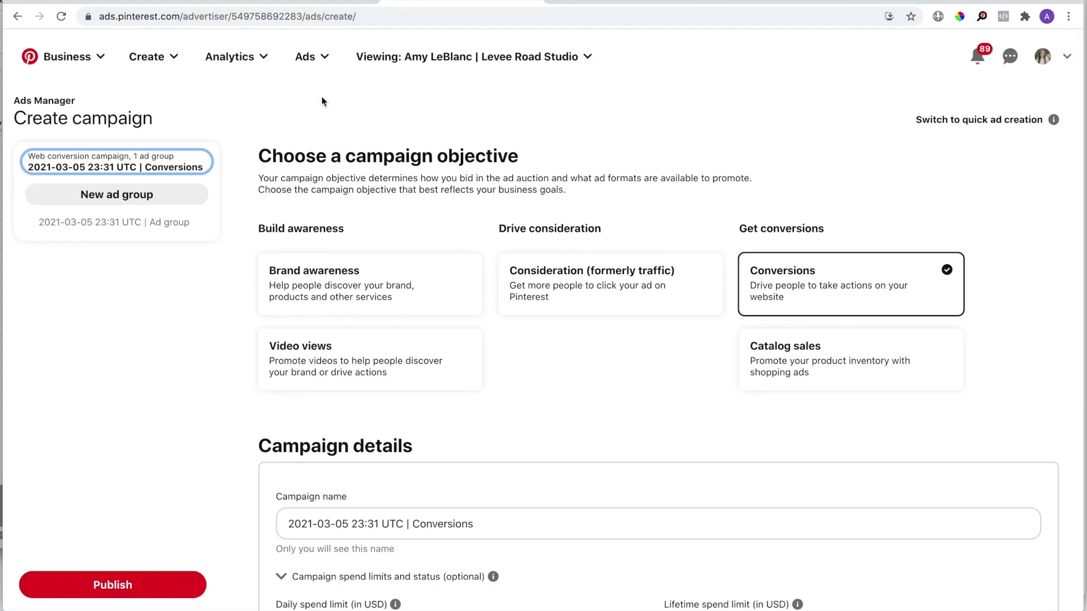
pyautogui.scroll(-1, 294, 219)
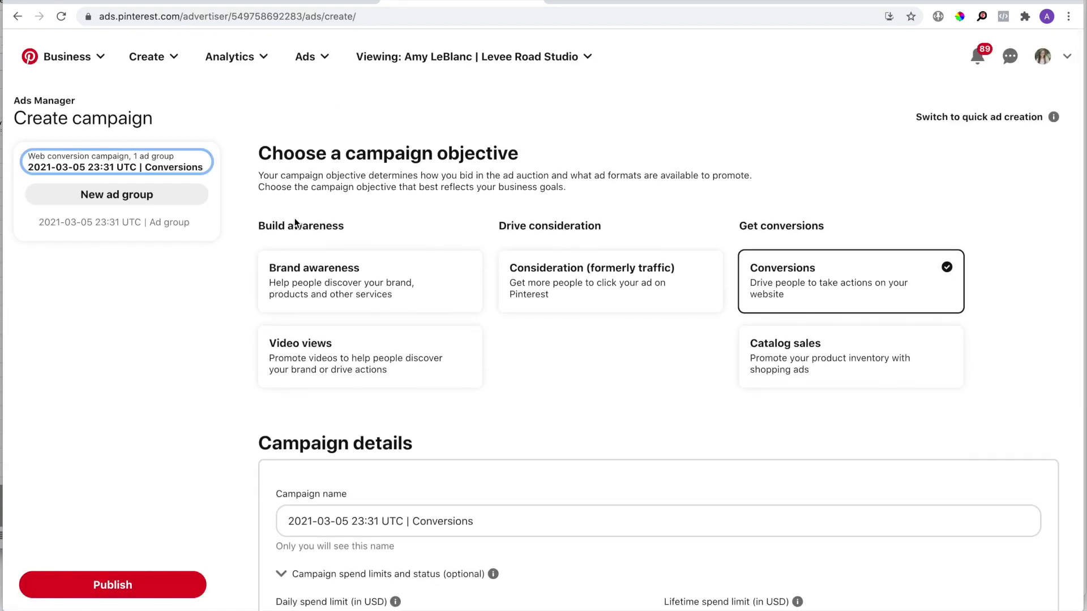
pyautogui.click(564, 312)
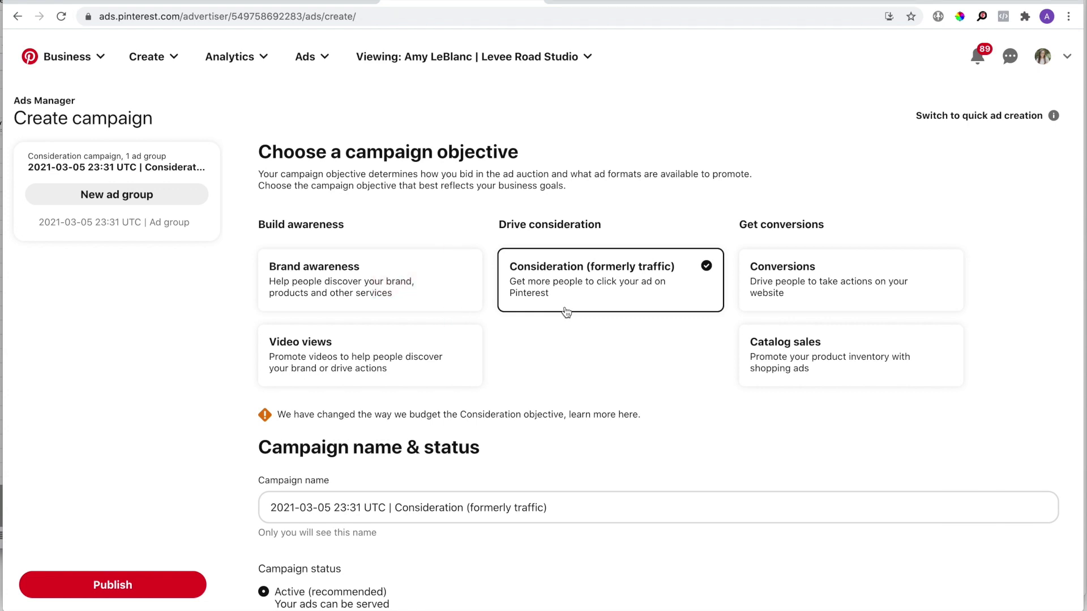
pyautogui.scroll(-1, 565, 312)
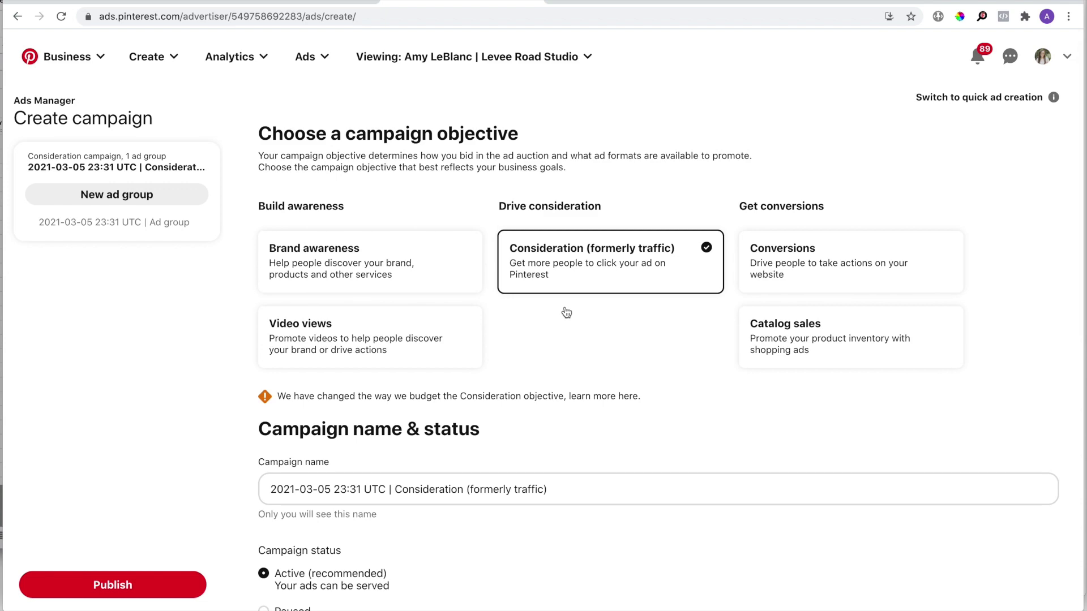
pyautogui.scroll(-6, 566, 312)
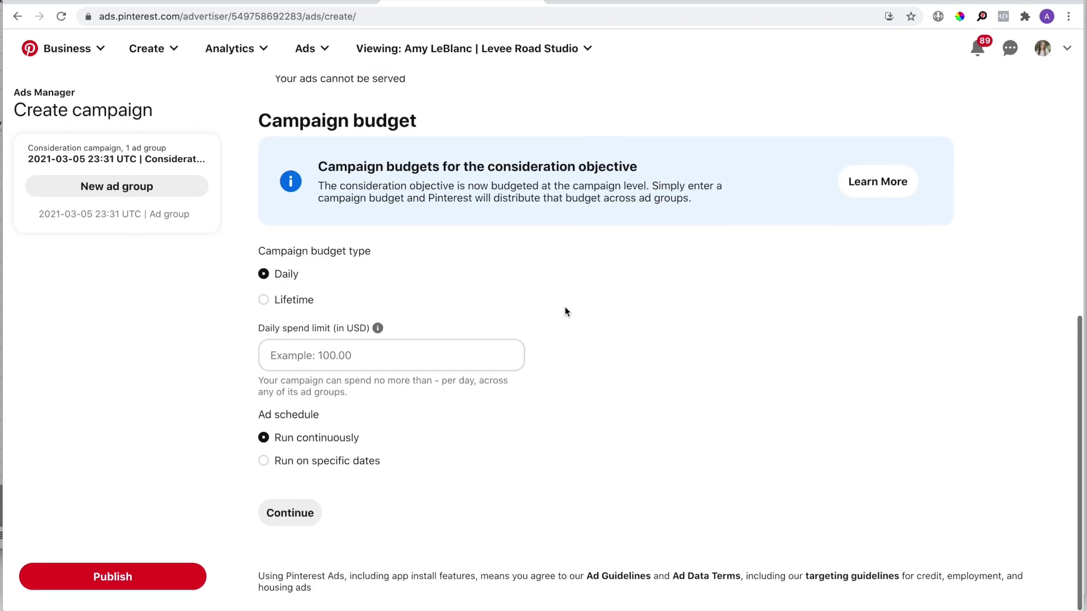
pyautogui.click(301, 520)
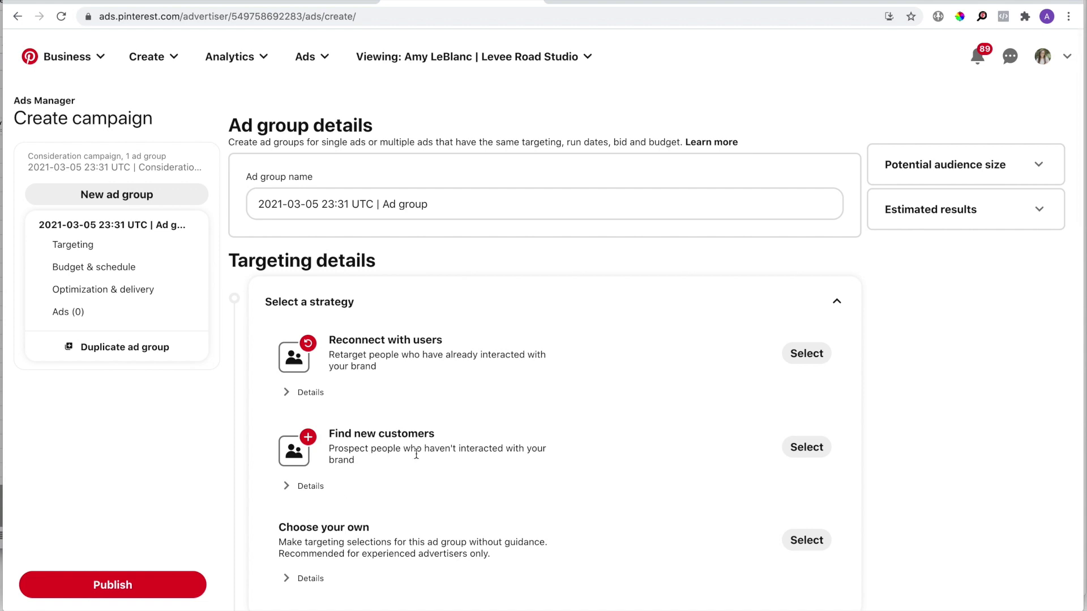
# Step: Select Find new customers as the targeting strategy and expand Keywords & Interests
pyautogui.scroll(-5, 416, 453)
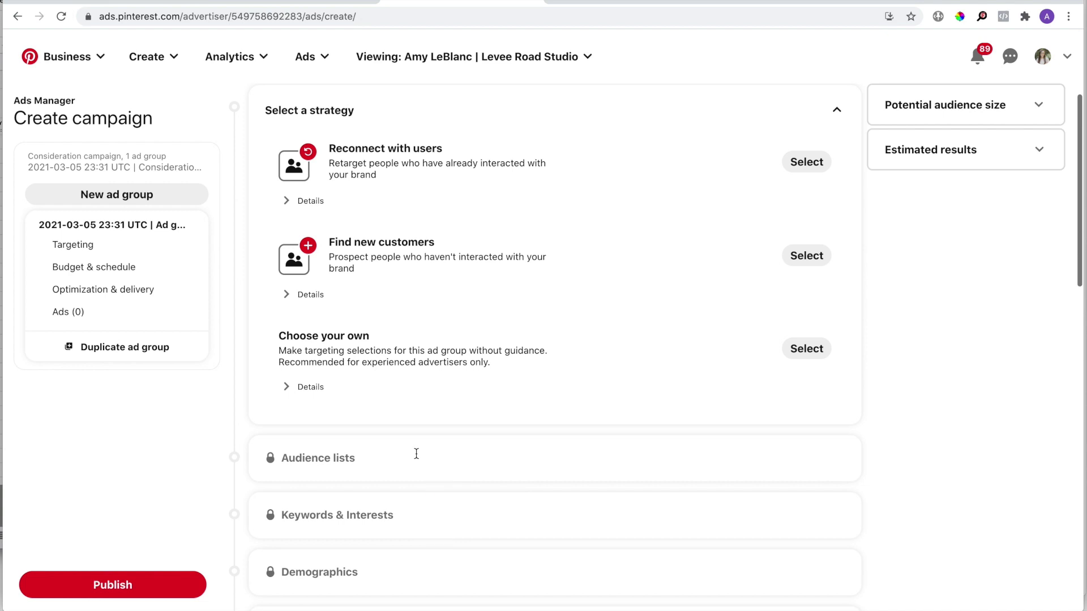
pyautogui.moveTo(284, 515)
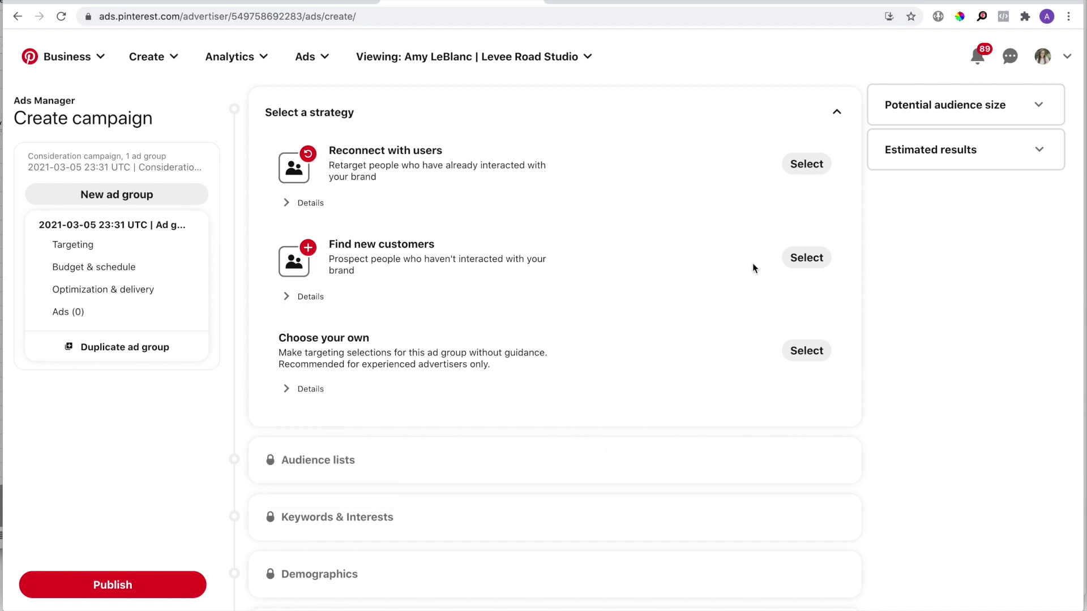
pyautogui.click(822, 258)
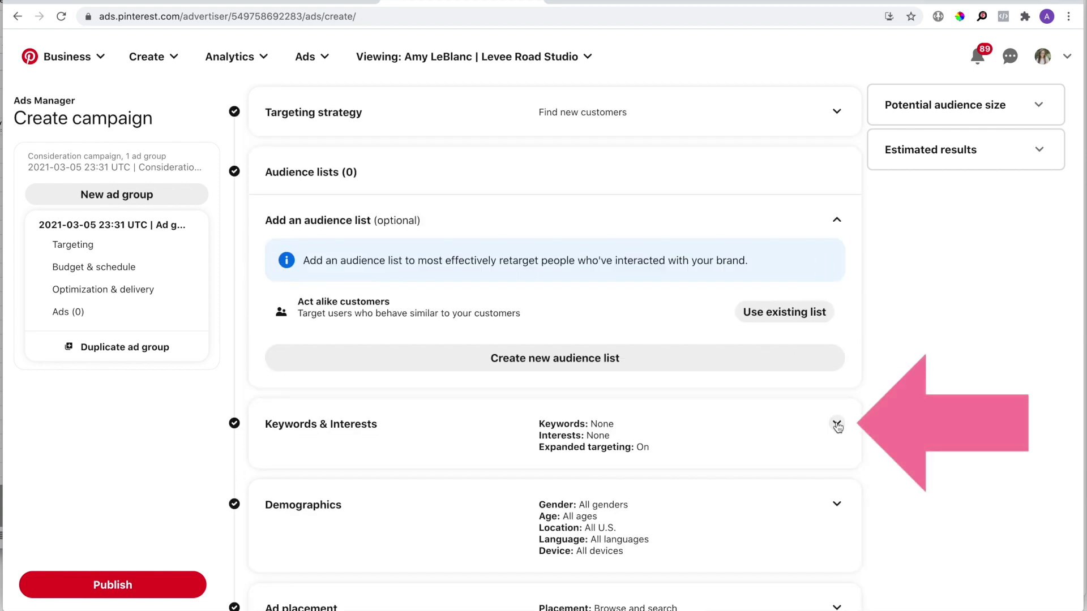
pyautogui.click(837, 425)
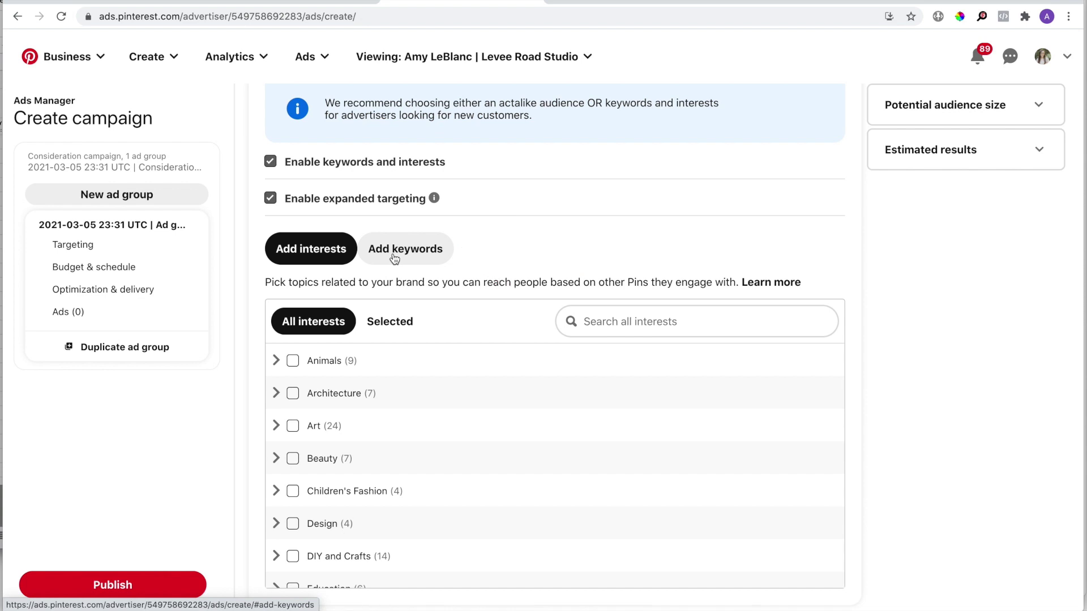
# Step: Search related keywords for 'vegetarian recipes' under Add keywords and scroll to the 5m+ suggestions
pyautogui.click(395, 258)
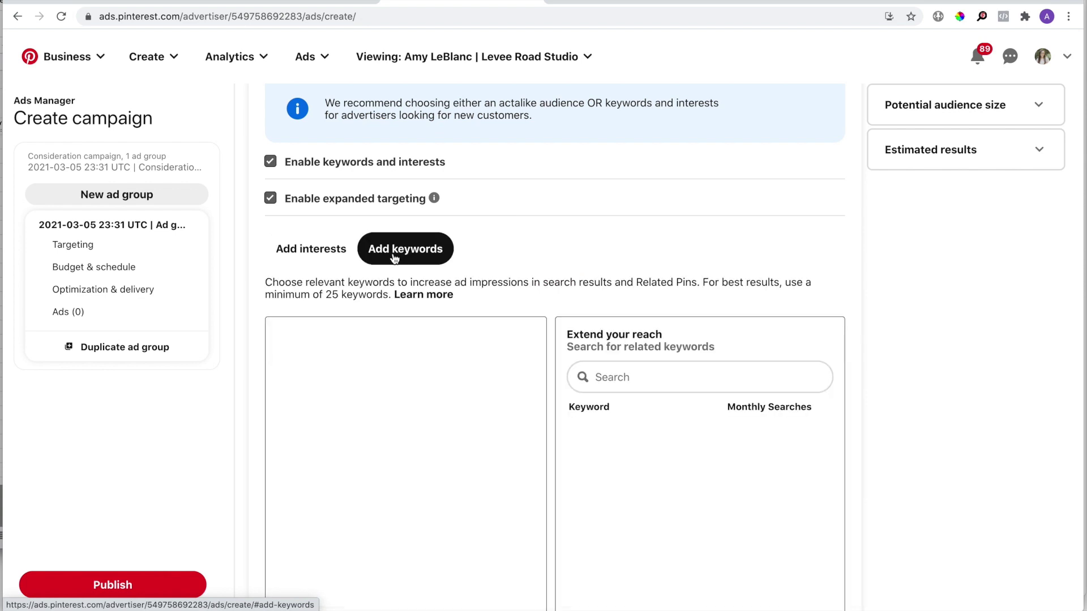
pyautogui.click(646, 375)
pyautogui.write('vege')
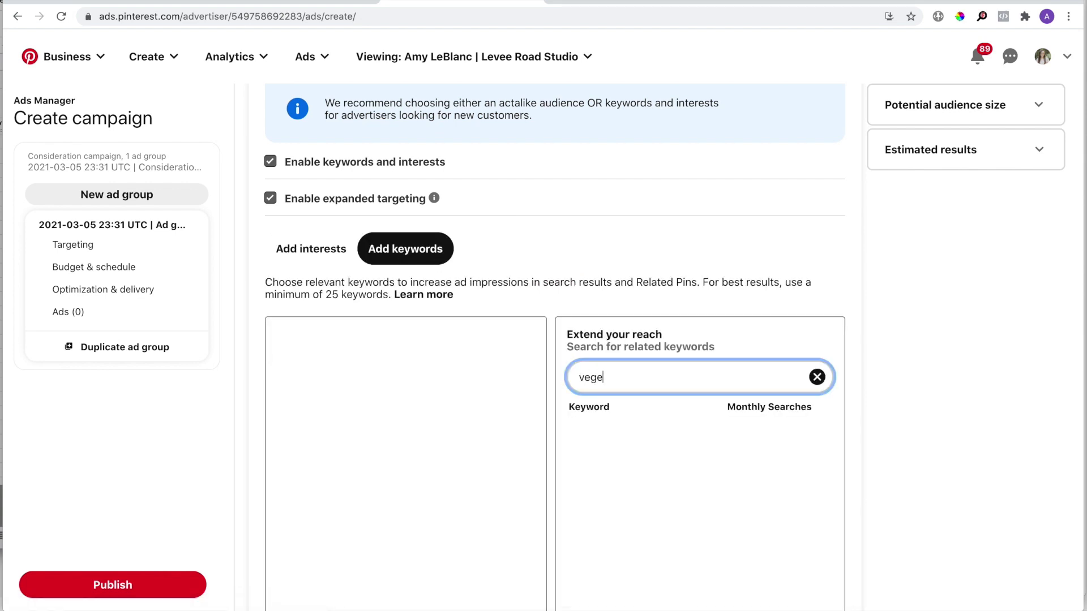
pyautogui.write('tarian recipes')
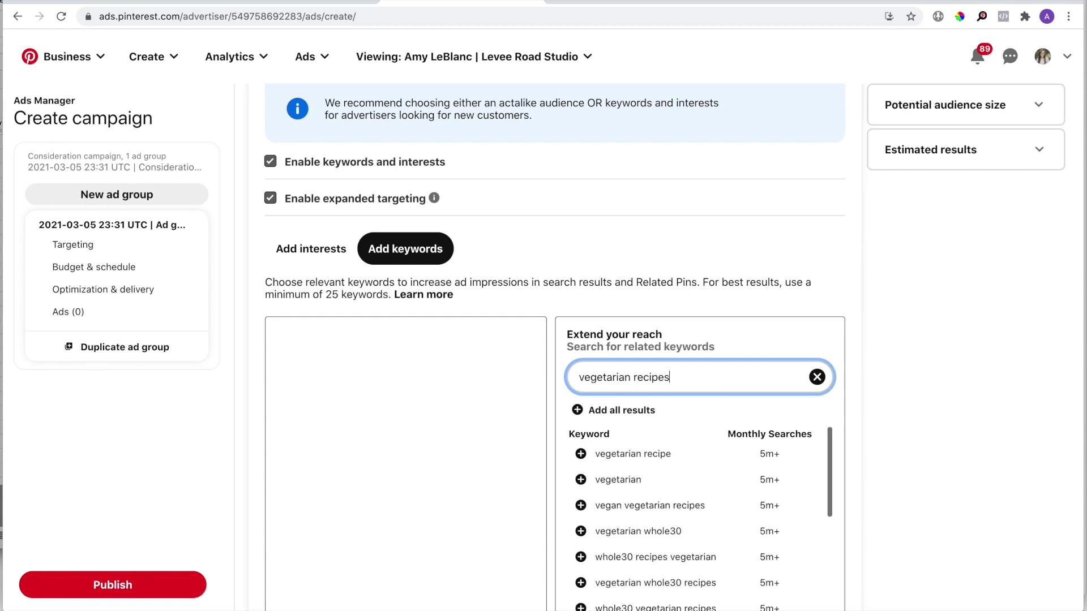
pyautogui.scroll(-3, 673, 383)
pyautogui.scroll(-1, 673, 384)
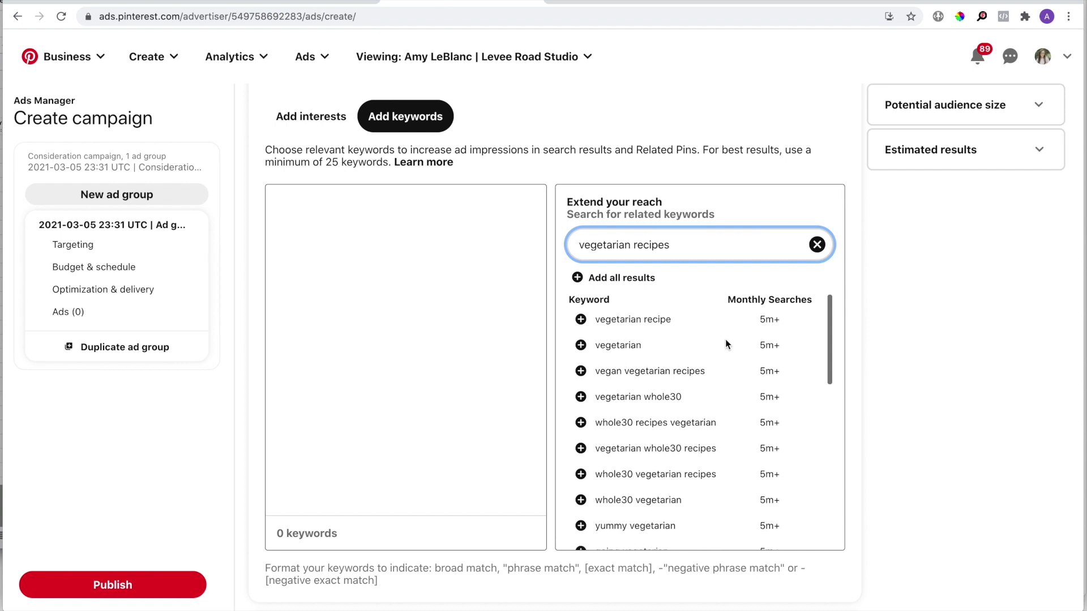
pyautogui.scroll(-2, 725, 338)
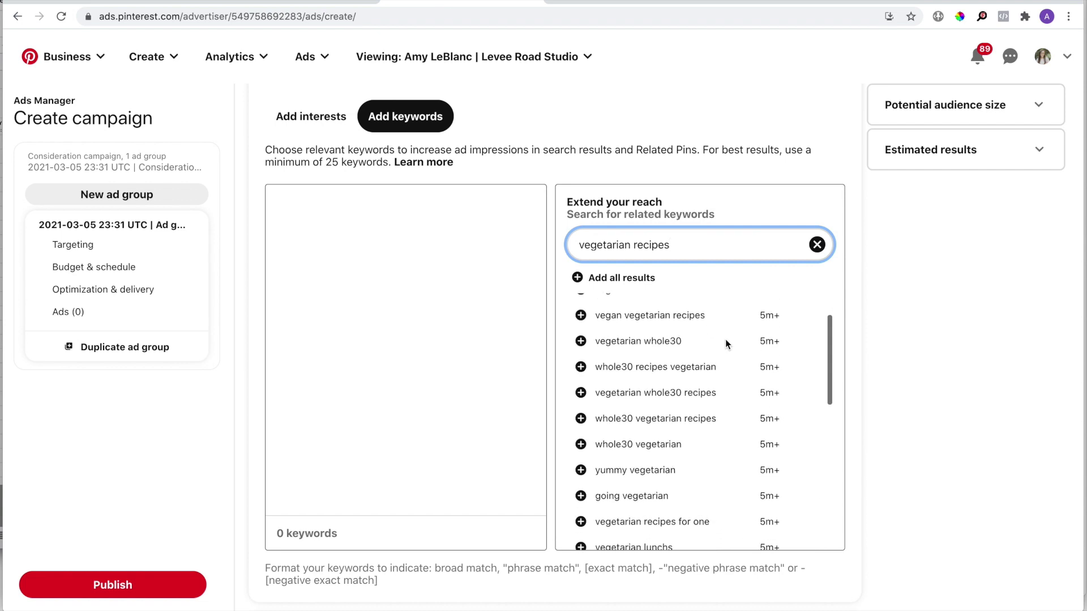
# Step: Add the whole30 suggestions (vegetarian whole30, whole30 vegetarian recipes, etc.) and yummy vegetarian to the keywords
pyautogui.click(581, 341)
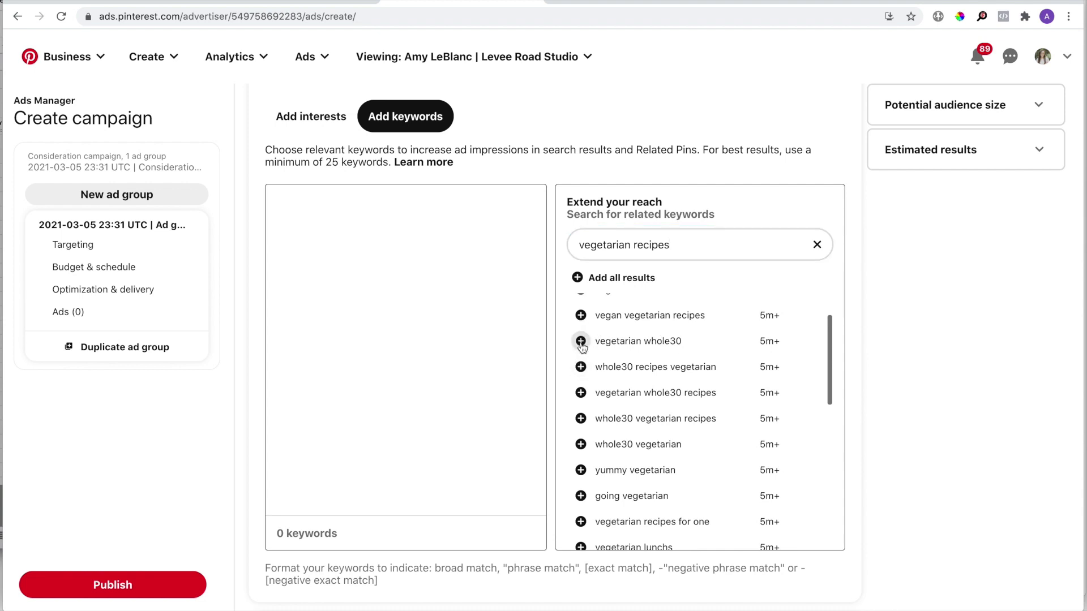
pyautogui.click(581, 367)
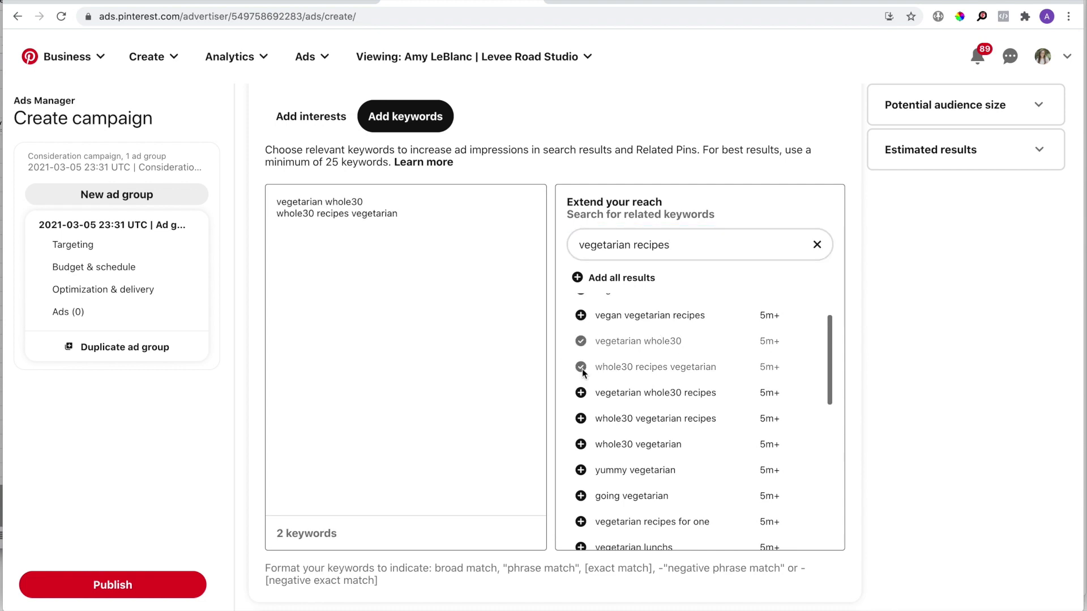
pyautogui.click(581, 393)
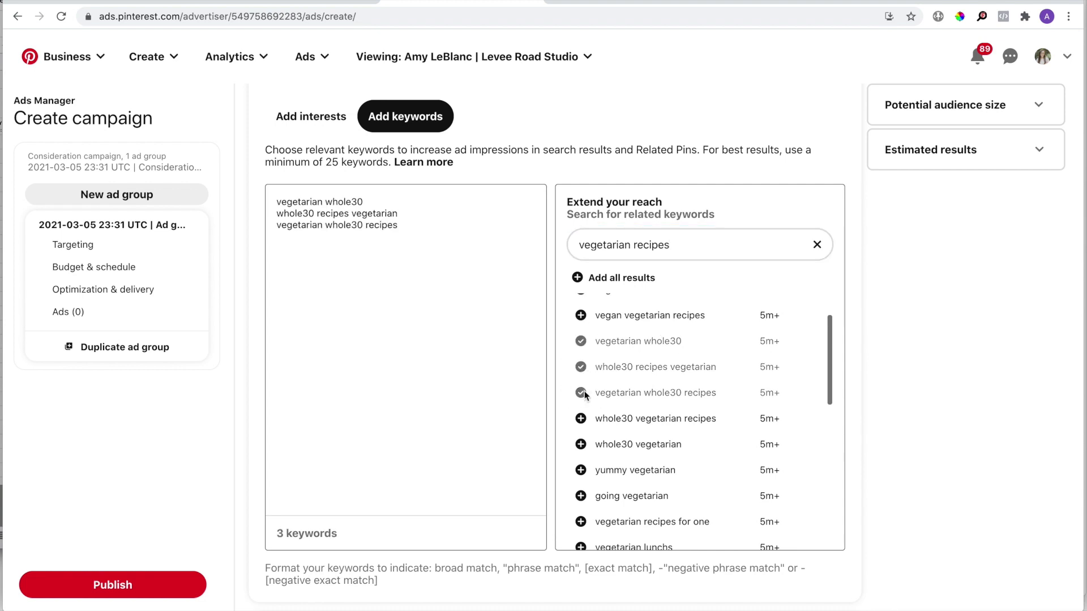
pyautogui.click(590, 426)
pyautogui.scroll(-1, 589, 426)
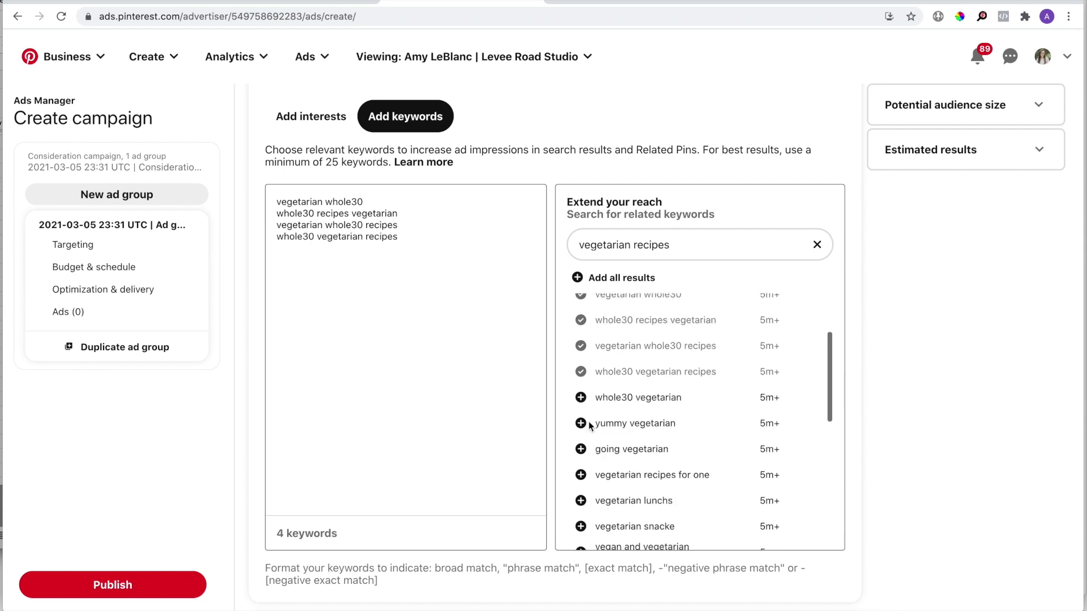
pyautogui.click(582, 398)
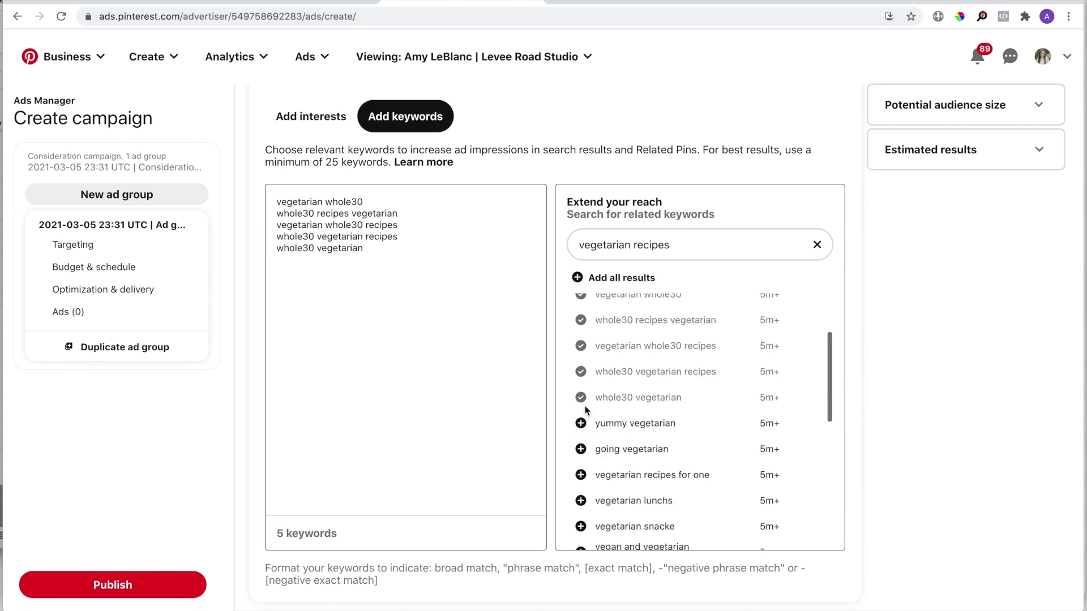
pyautogui.click(581, 423)
# Step: Add vegetarian recipes for one, vegetarian snacke and vegetarian receipes; add then remove vegetarian dinners
pyautogui.scroll(-1, 588, 447)
pyautogui.click(581, 441)
pyautogui.scroll(-4, 582, 443)
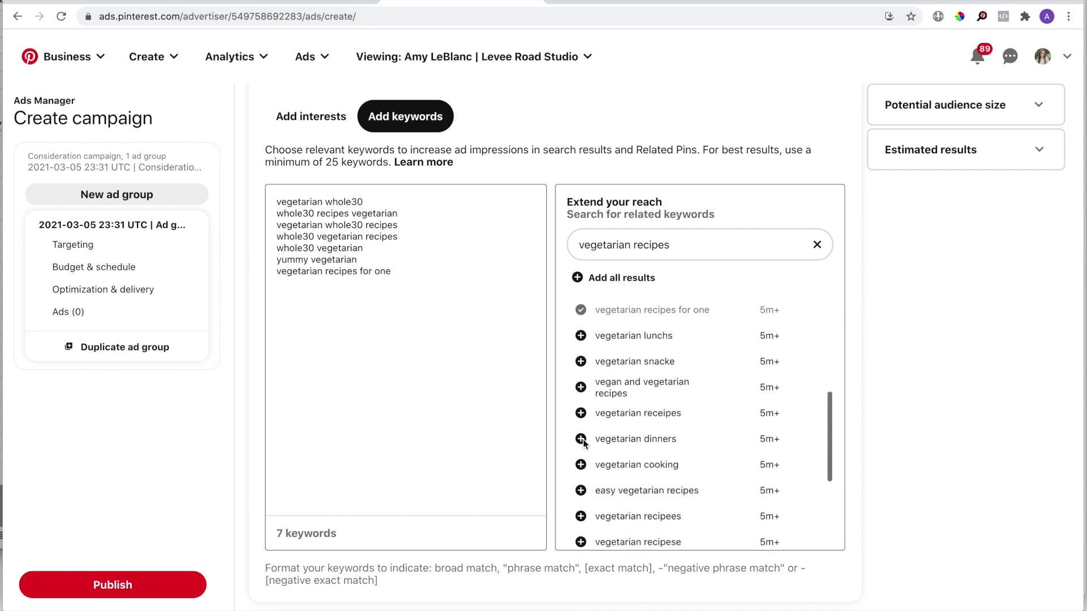
pyautogui.scroll(-1, 583, 444)
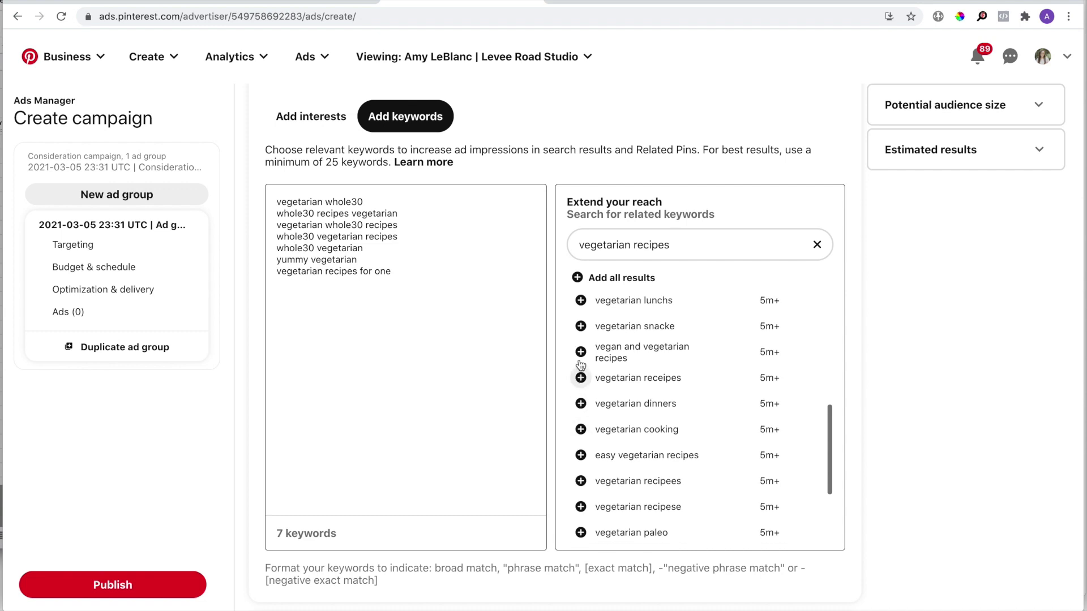
pyautogui.click(582, 328)
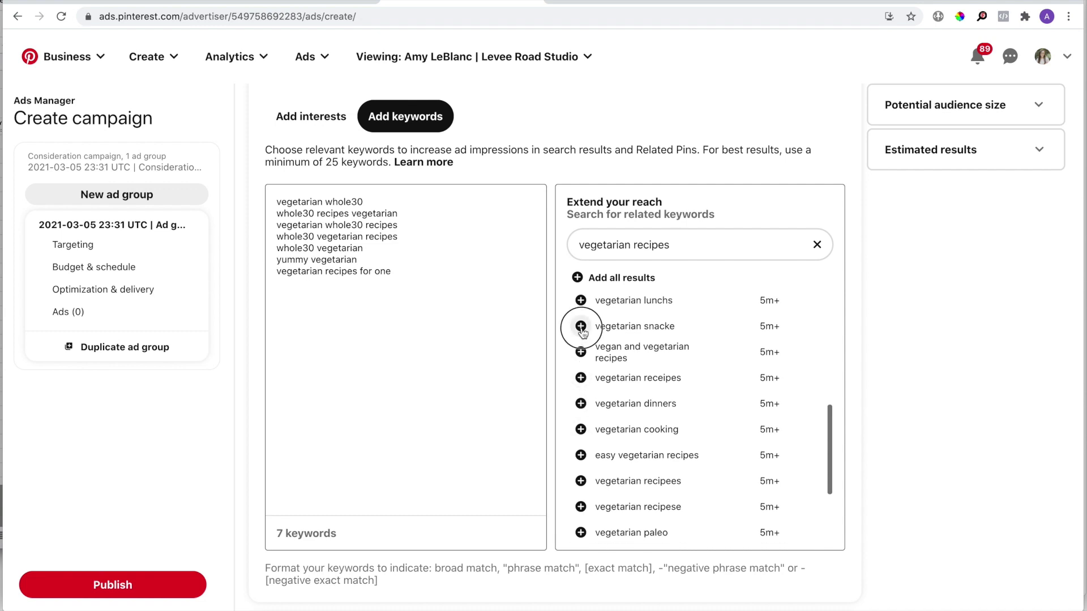
pyautogui.click(581, 378)
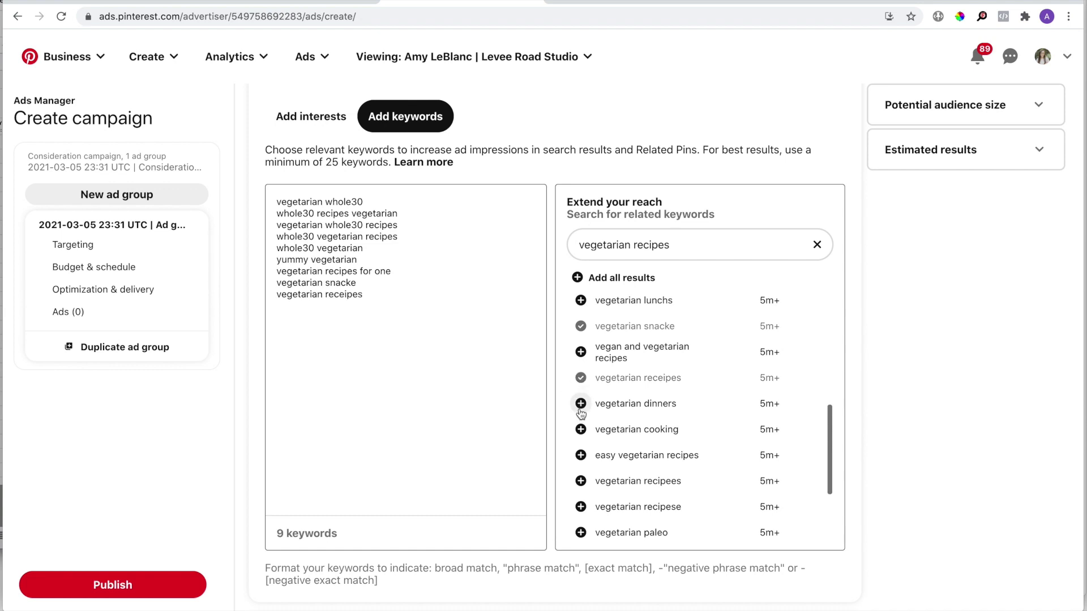
pyautogui.click(581, 404)
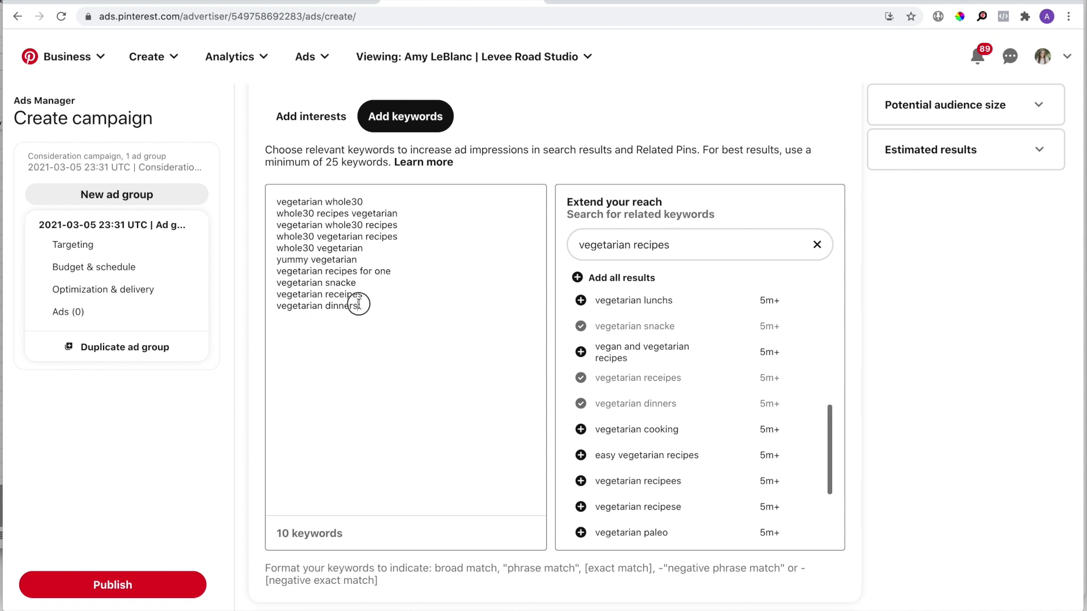
pyautogui.moveTo(360, 305); pyautogui.dragTo(270, 309)
pyautogui.press('BackSpace')
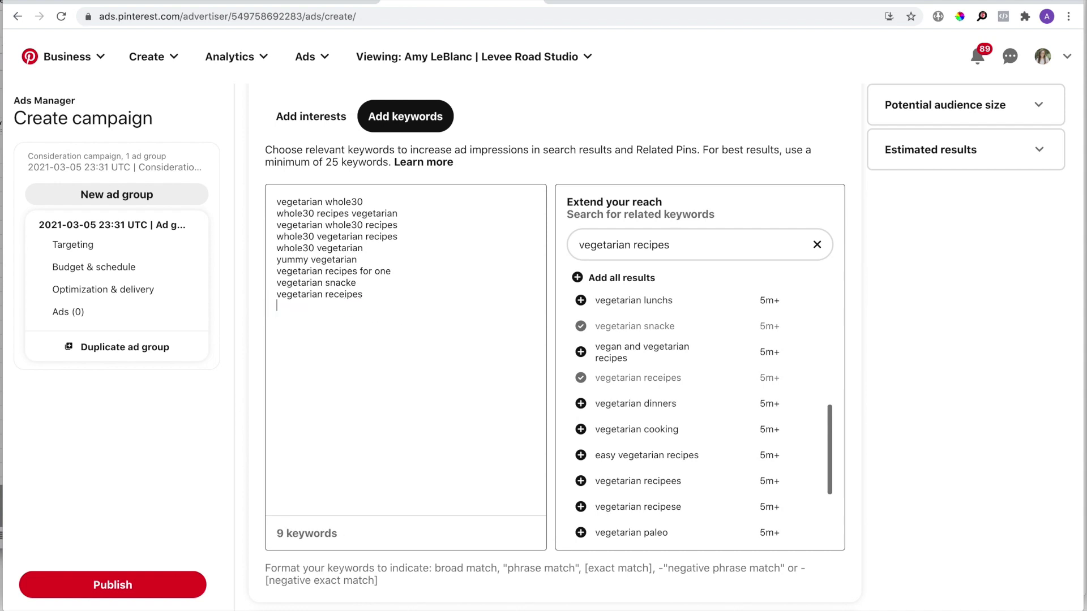
# Step: Add easy vegetarian recipes, delicious vegan recipes, best vegetarian recipes and yummy vegetarian recipes from more suggestions
pyautogui.scroll(-1, 588, 425)
pyautogui.click(581, 419)
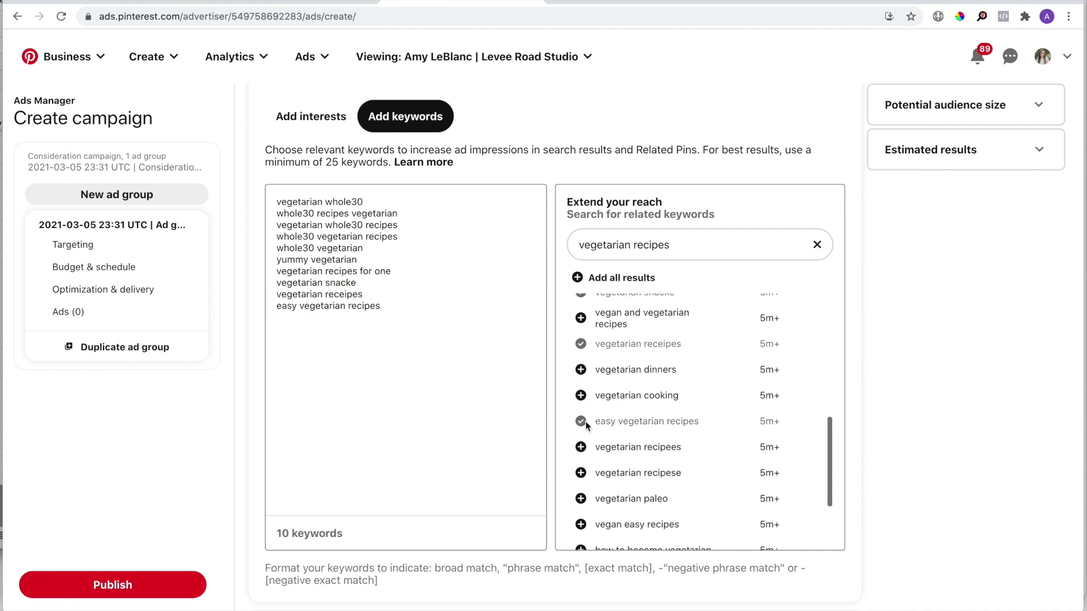
pyautogui.scroll(-2, 586, 426)
pyautogui.scroll(-2, 586, 426)
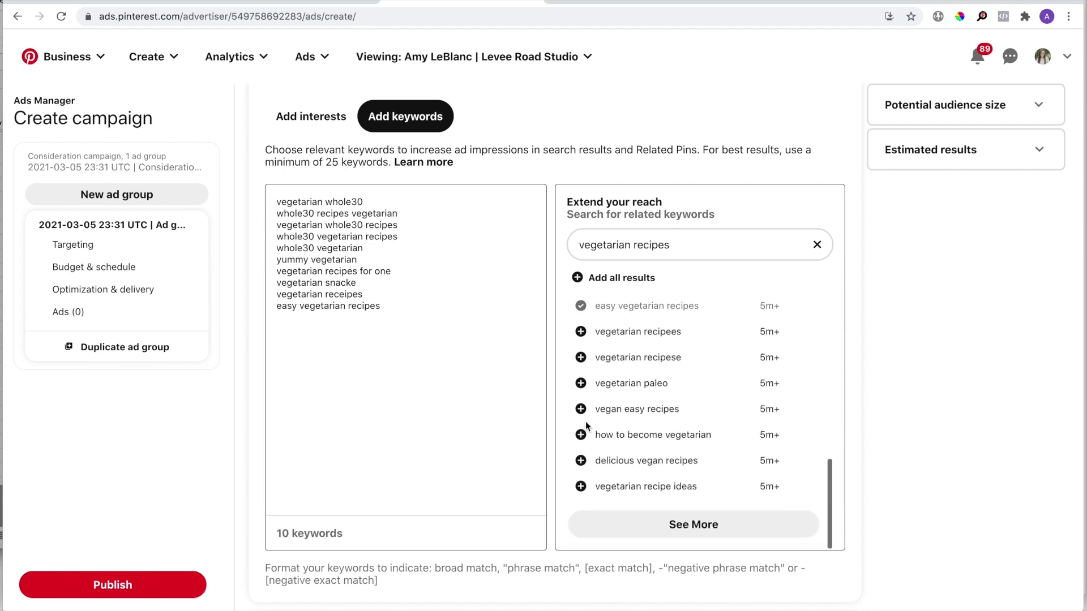
pyautogui.click(581, 461)
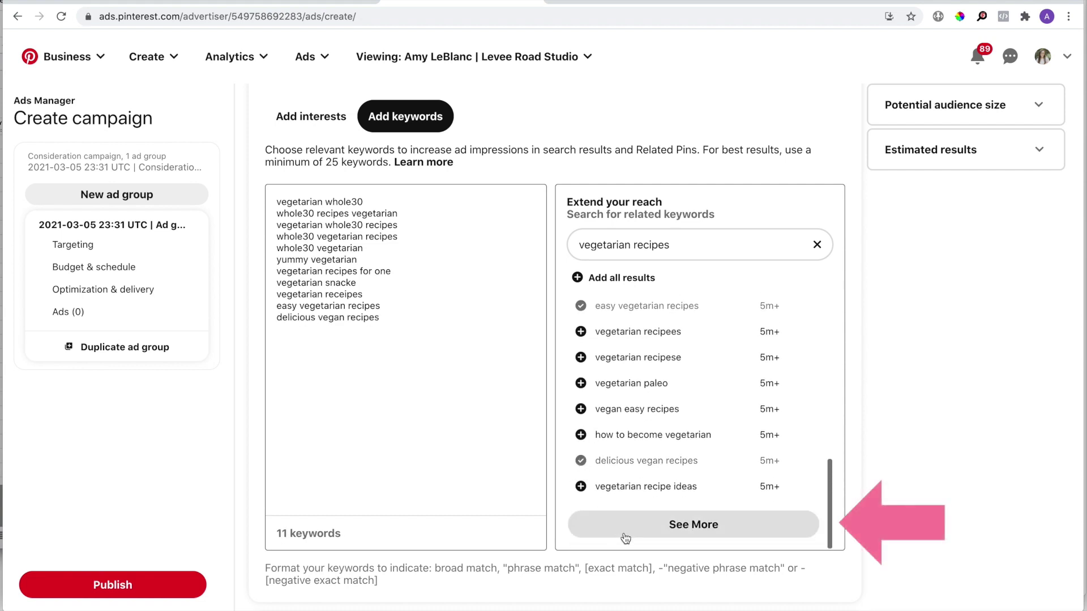
pyautogui.click(626, 538)
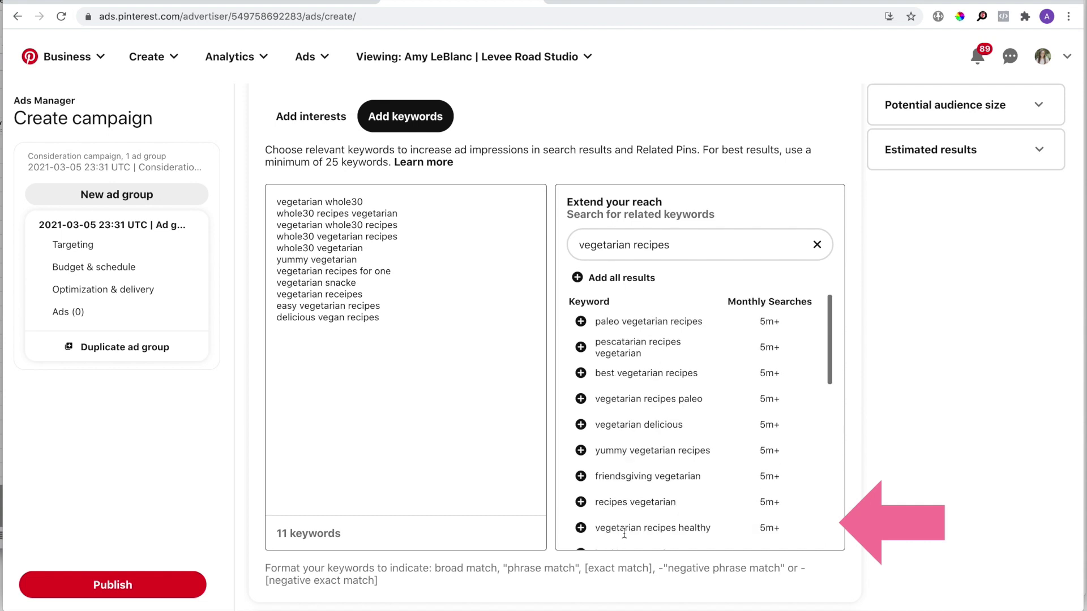
pyautogui.scroll(-2, 624, 532)
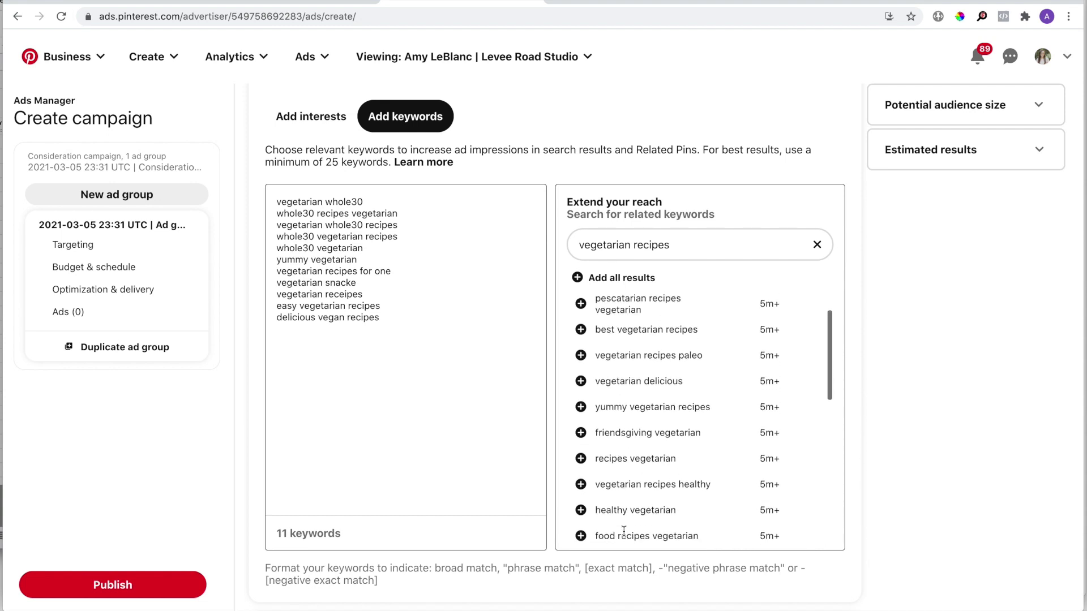
pyautogui.click(581, 329)
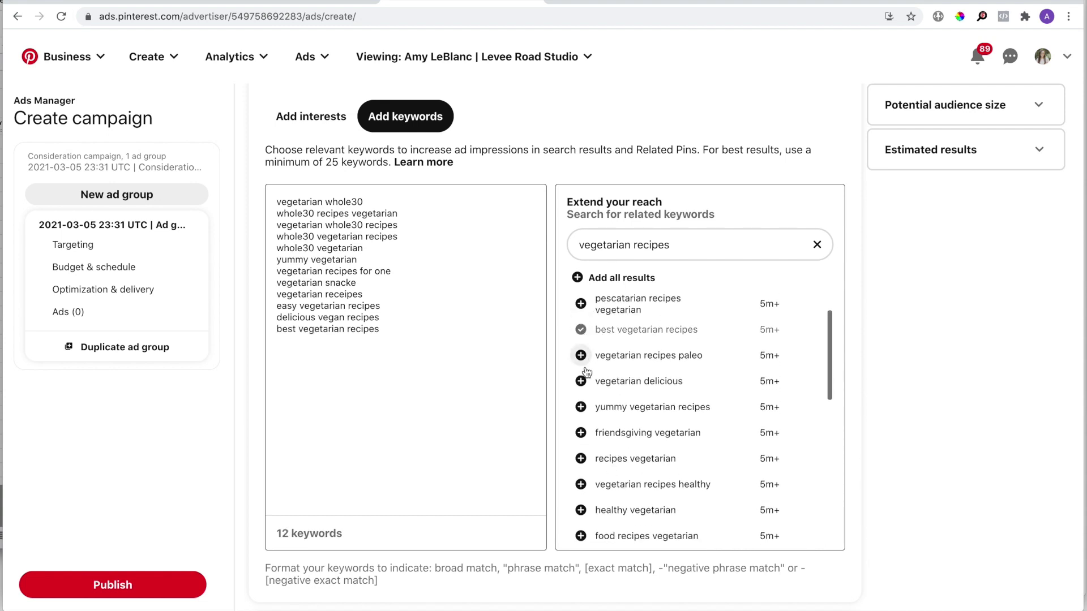
pyautogui.click(588, 413)
# Step: Load another batch and add tasty vegetarian, vegetarian recipes kids, instapot vegetarian (recipes) and amazing vegetarian recipes
pyautogui.scroll(-5, 591, 417)
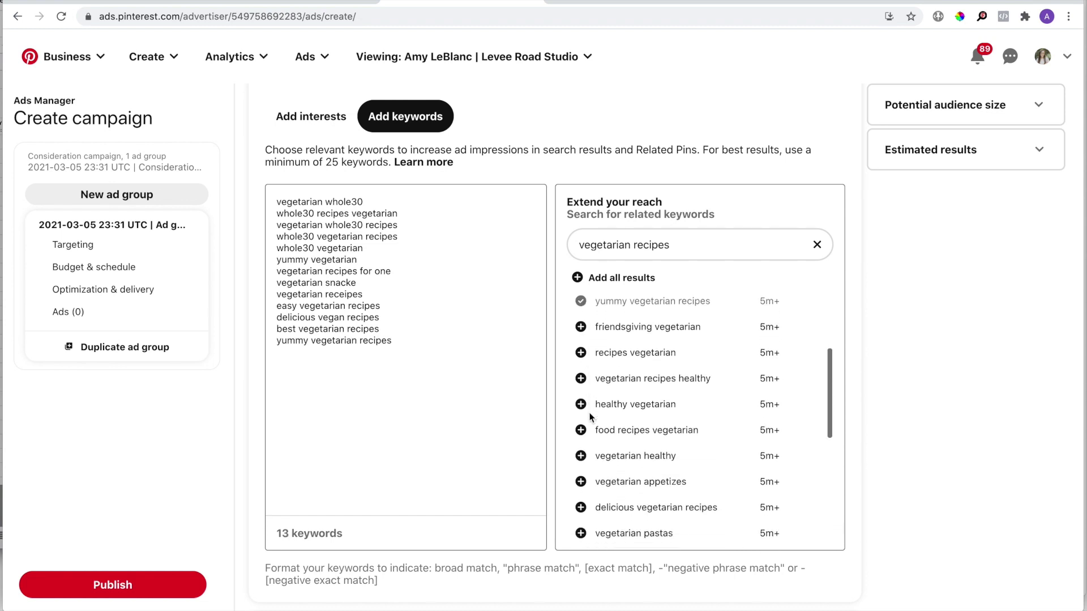
pyautogui.scroll(-4, 591, 418)
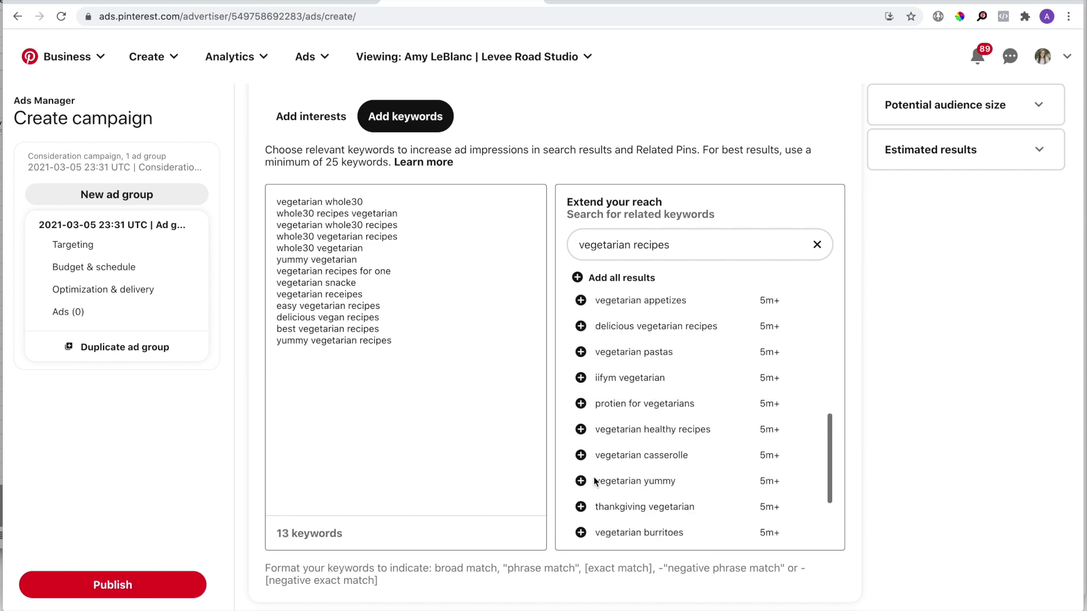
pyautogui.scroll(-2, 595, 481)
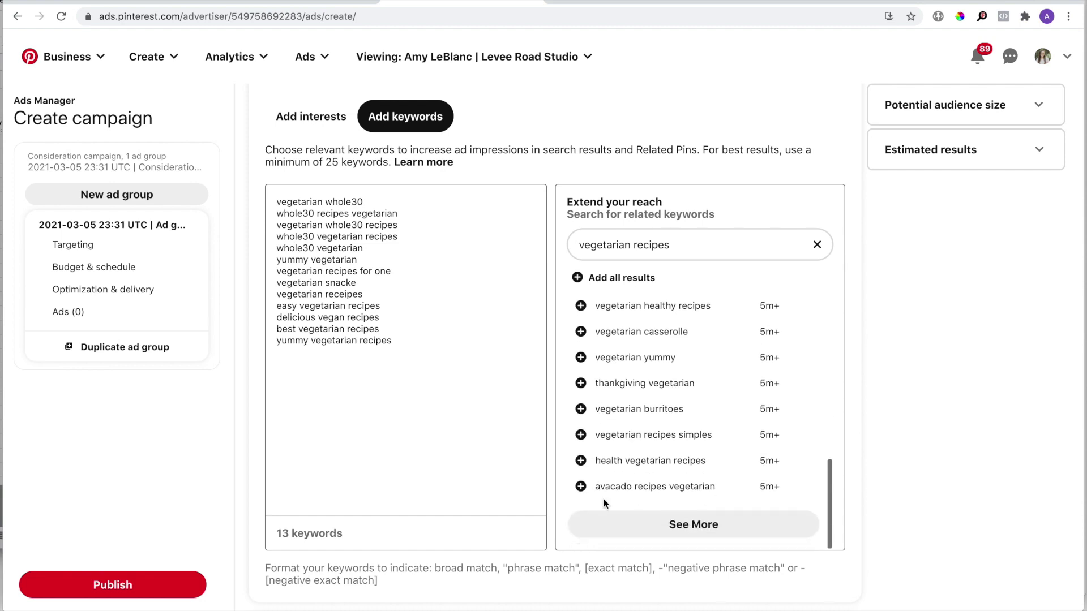
pyautogui.click(611, 534)
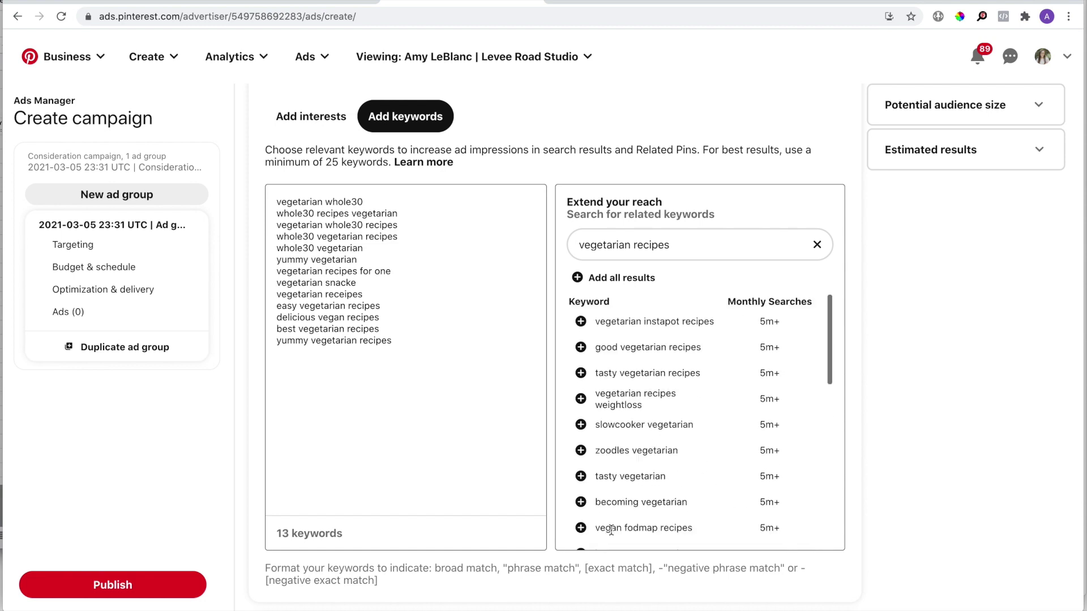
pyautogui.scroll(-3, 589, 396)
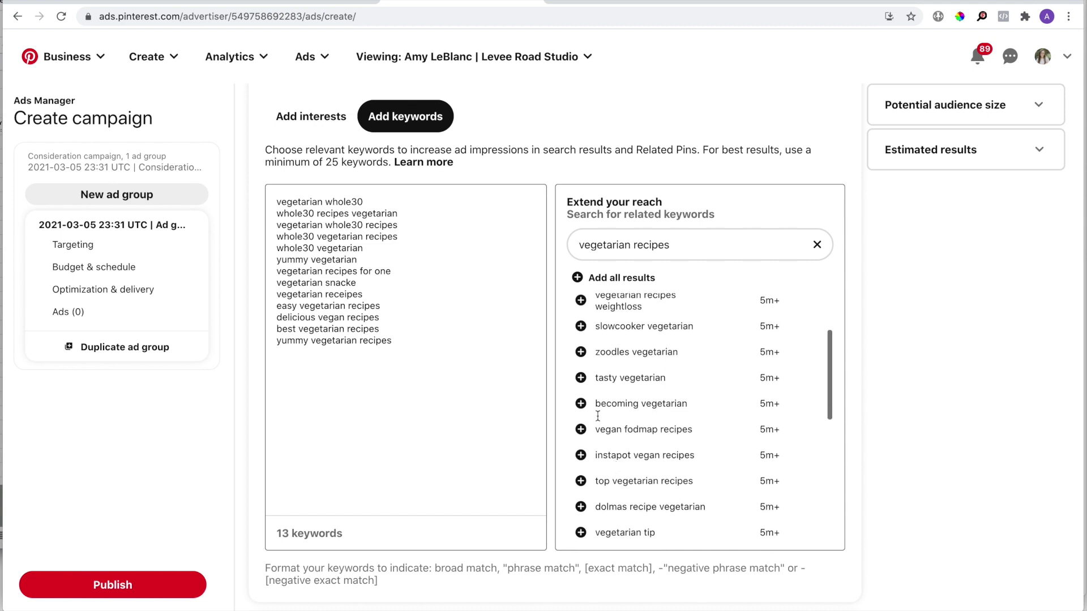
pyautogui.click(581, 378)
pyautogui.scroll(-4, 612, 447)
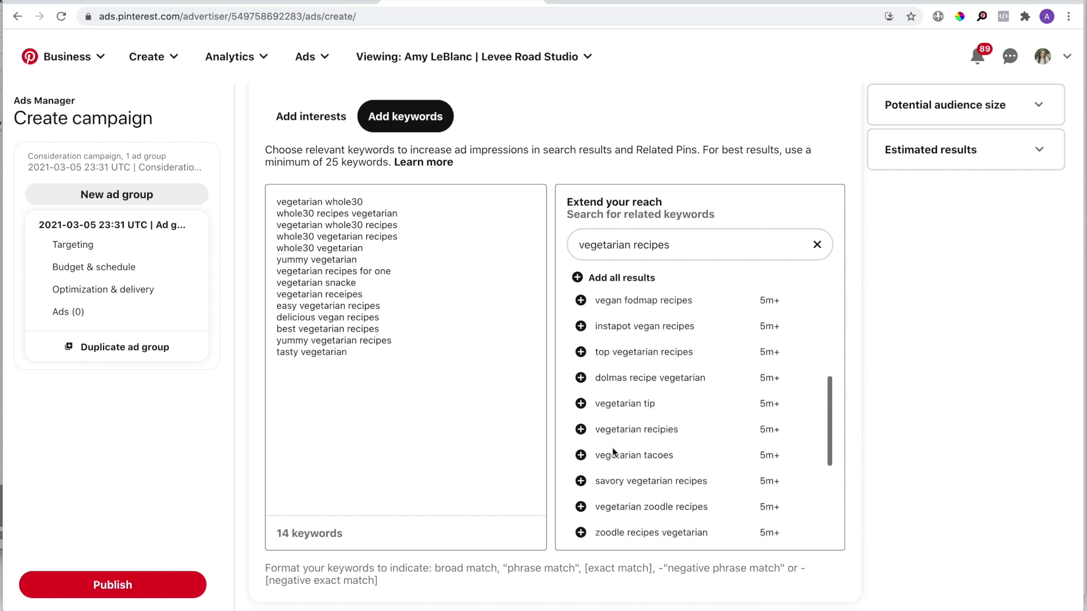
pyautogui.scroll(-3, 613, 448)
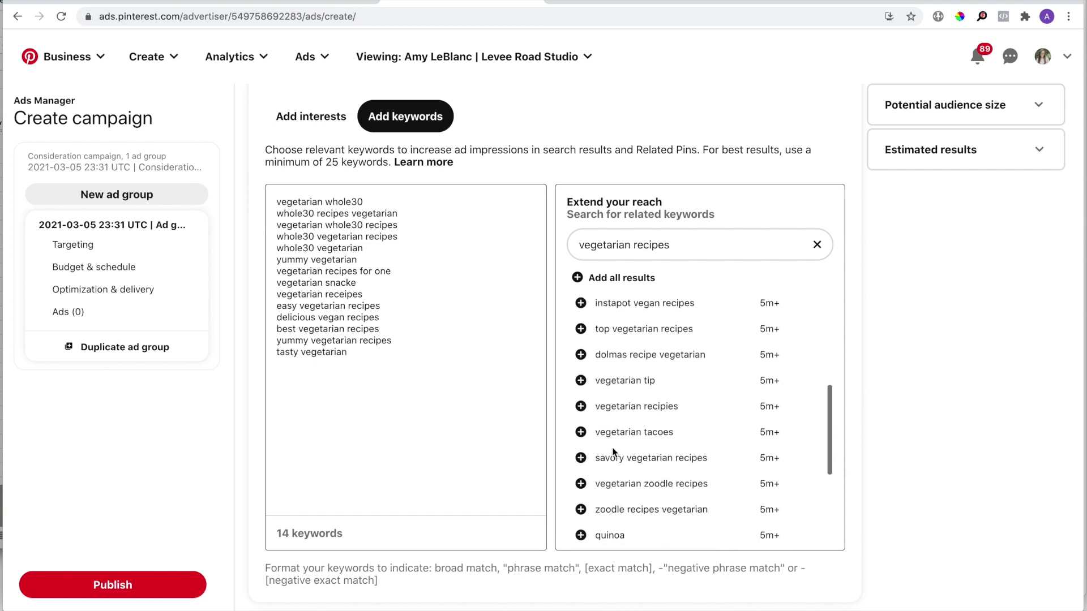
pyautogui.scroll(-4, 612, 447)
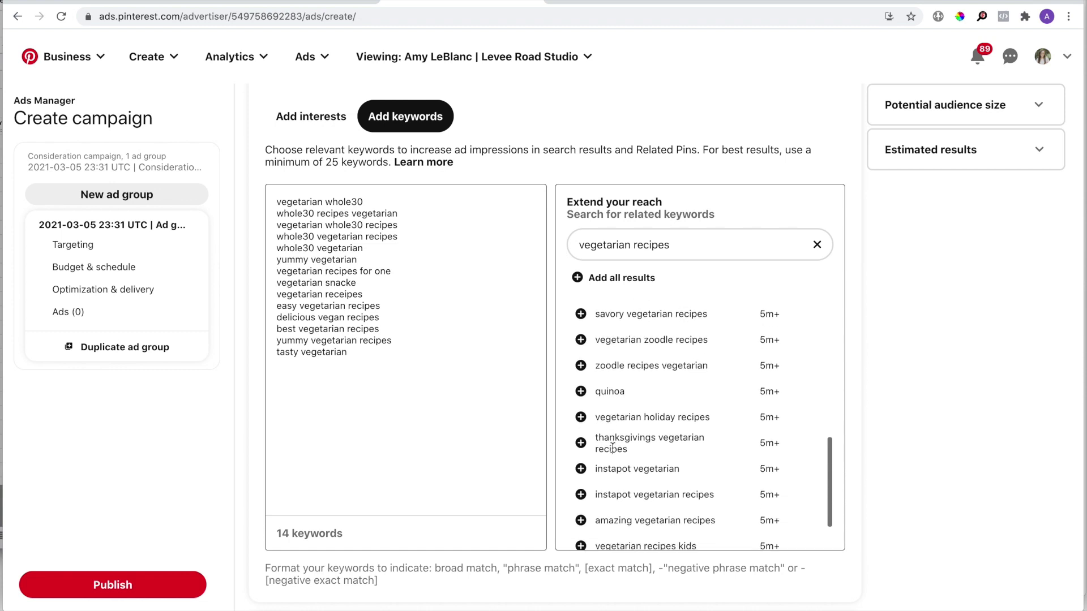
pyautogui.scroll(-1, 612, 448)
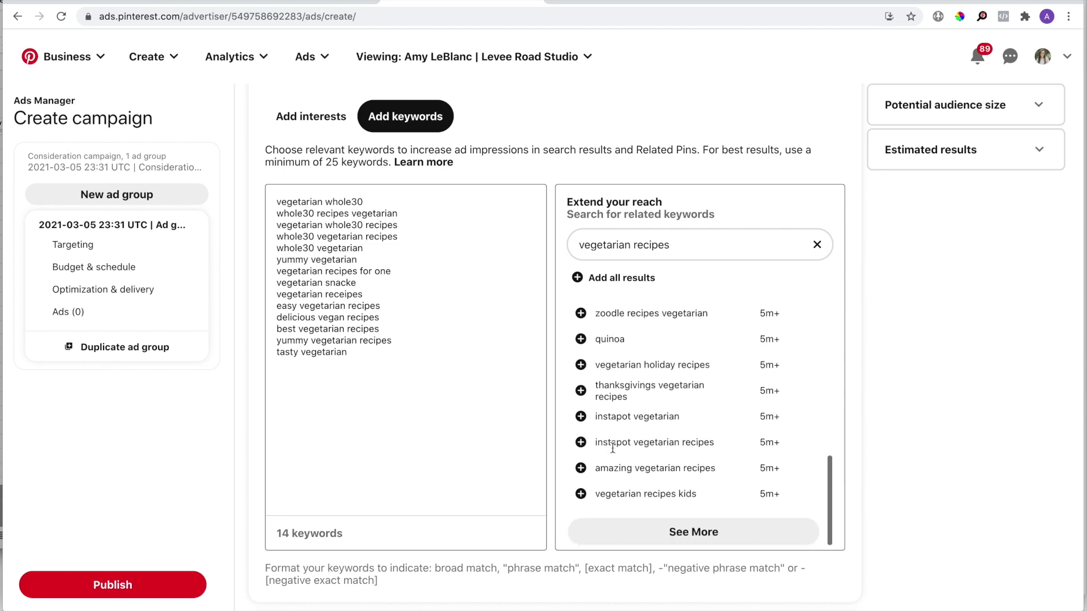
pyautogui.click(580, 494)
pyautogui.click(581, 442)
pyautogui.click(581, 417)
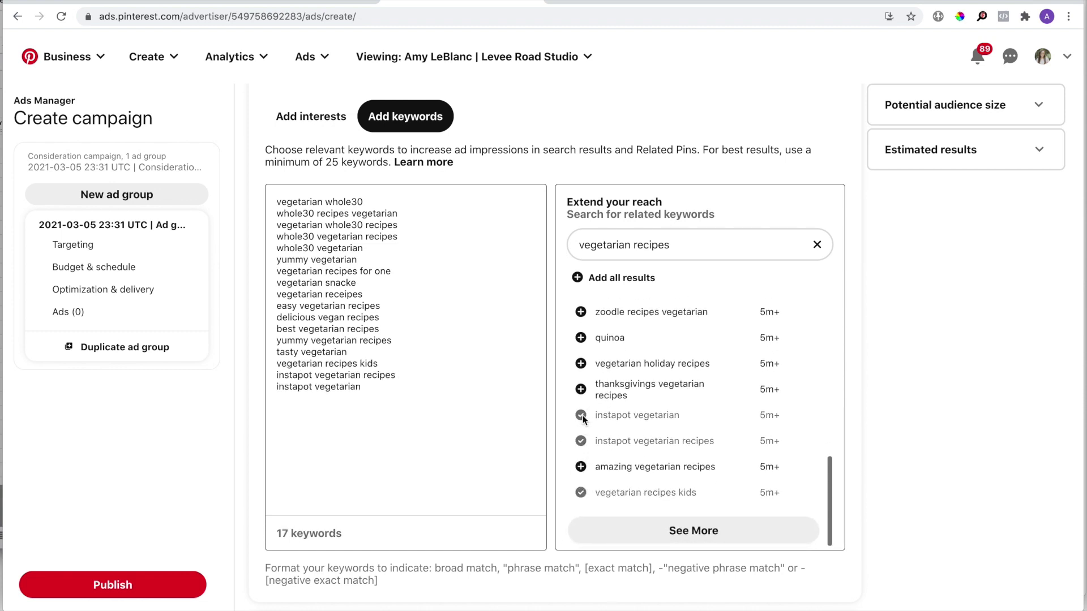
pyautogui.click(581, 467)
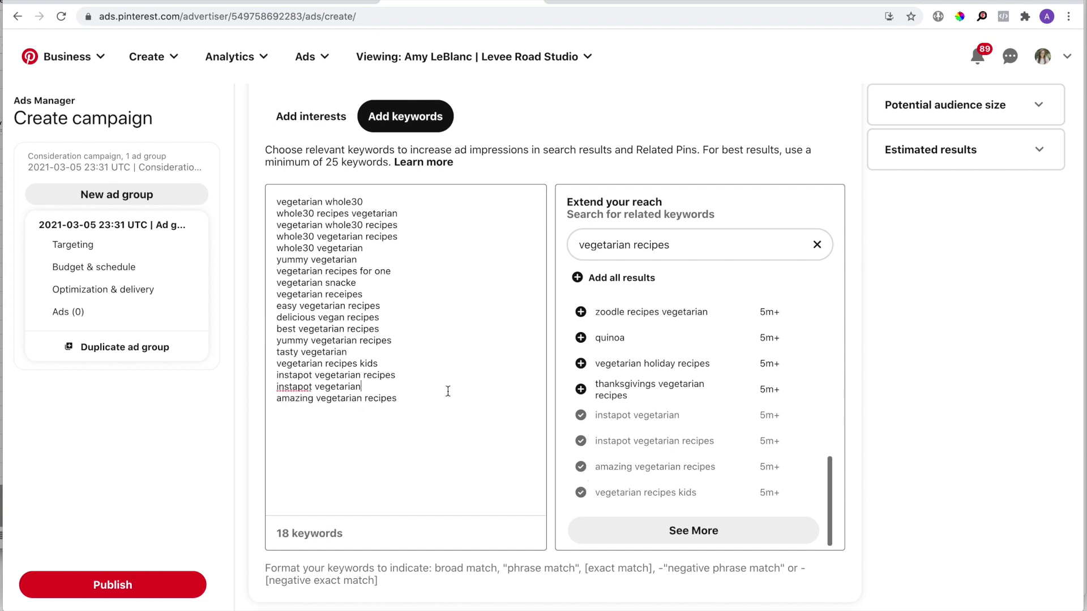
# Step: Select all 18 keywords in the list and copy them
pyautogui.click(441, 404)
pyautogui.moveTo(441, 404); pyautogui.dragTo(214, 208)
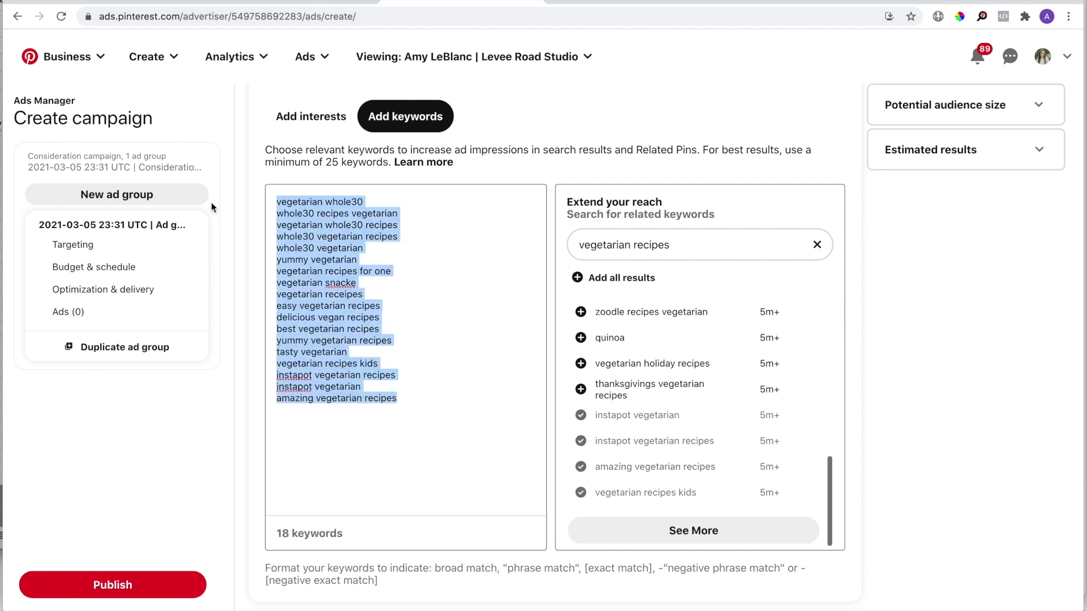
pyautogui.rightClick(308, 242)
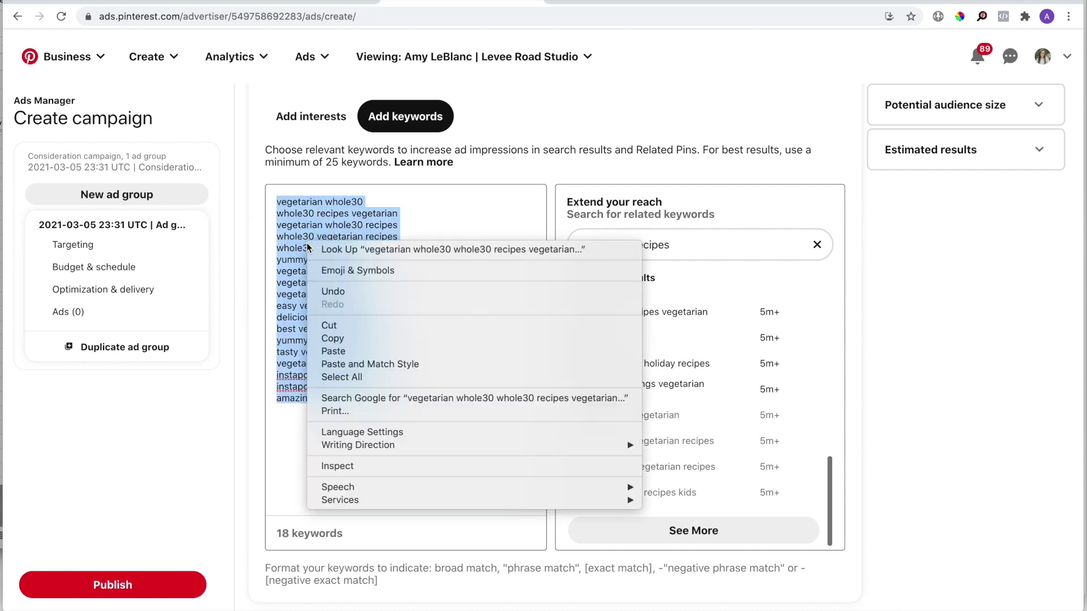
pyautogui.click(340, 339)
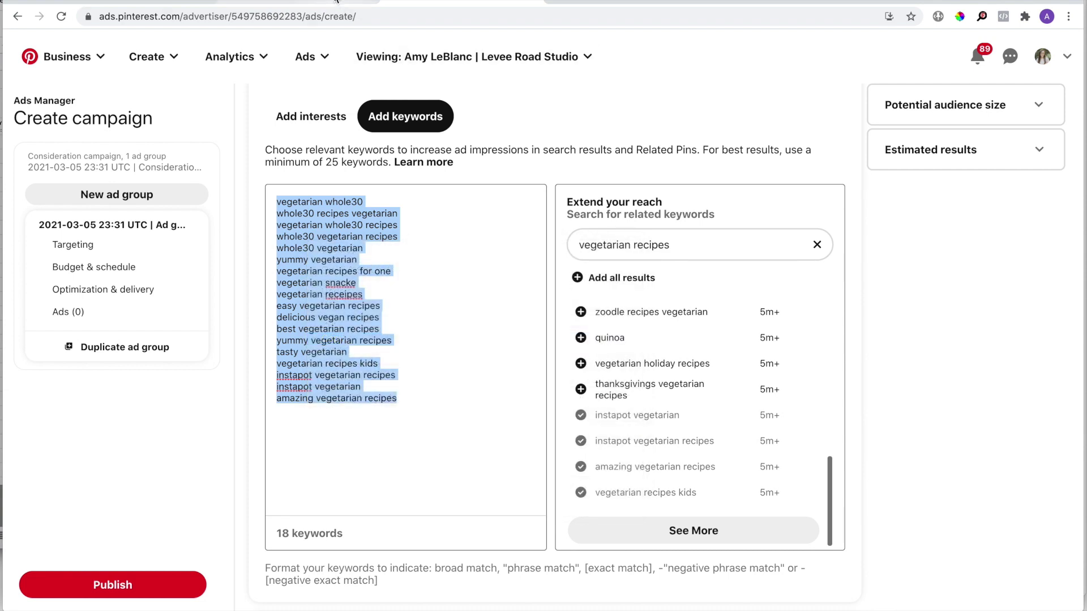
pyautogui.click(339, 6)
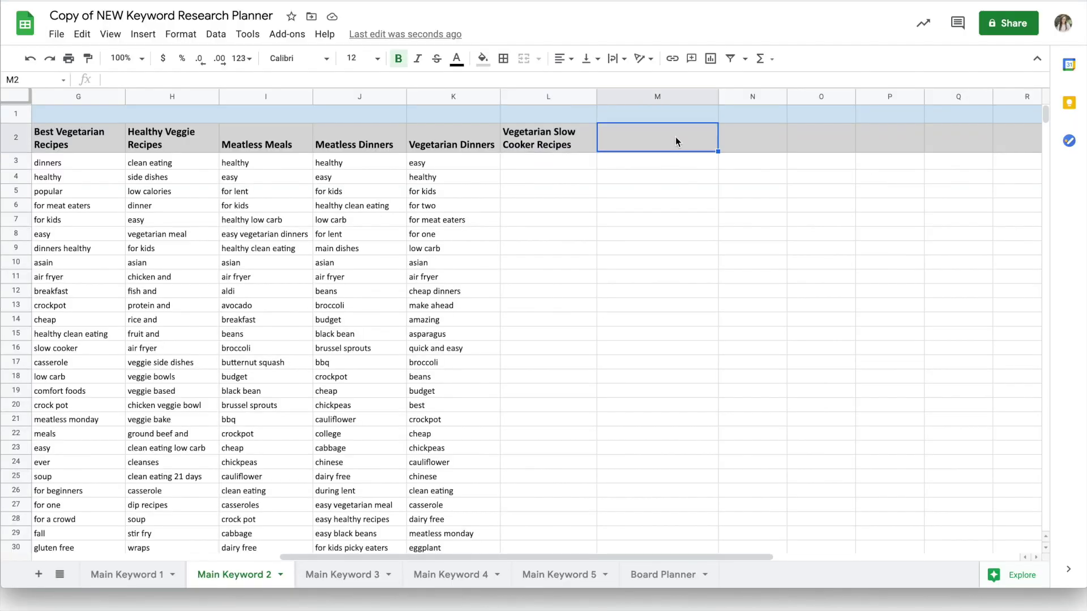
# Step: Enter the header KEYWORDS FROM ADS in M2 and paste the 18 Ads keywords into M3:M20
pyautogui.write('KEY')
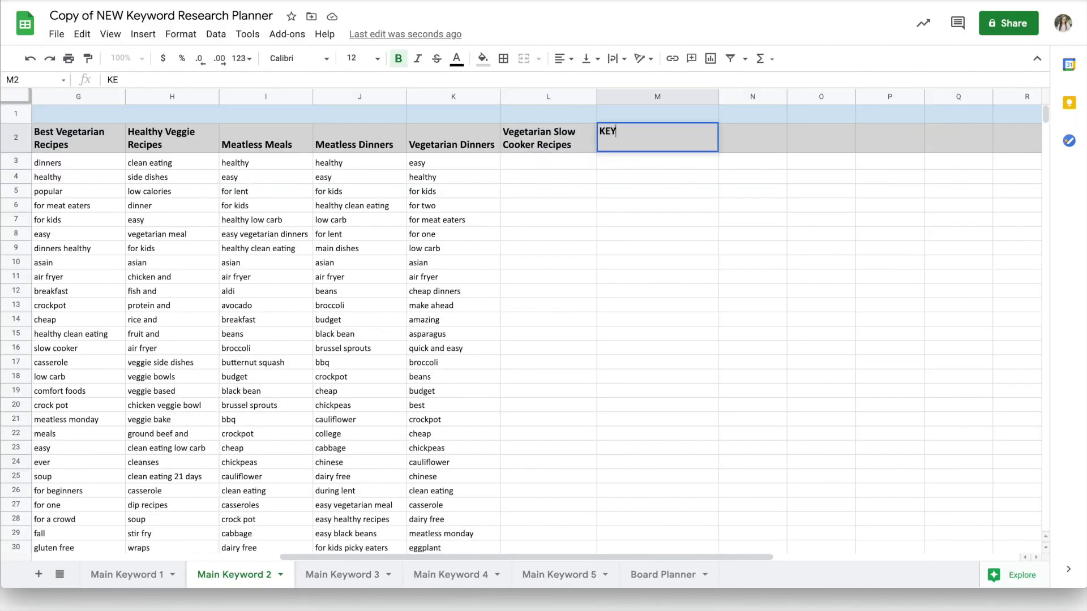
pyautogui.write('WORDS FROM ADS')
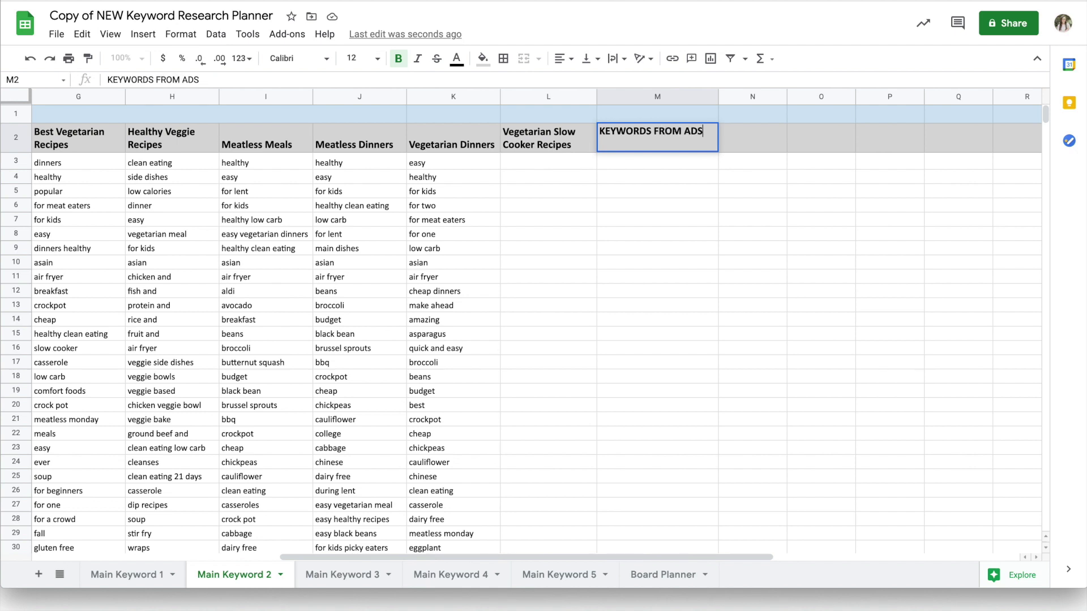
pyautogui.press('Return')
pyautogui.hotkey('ctrl', 'v')
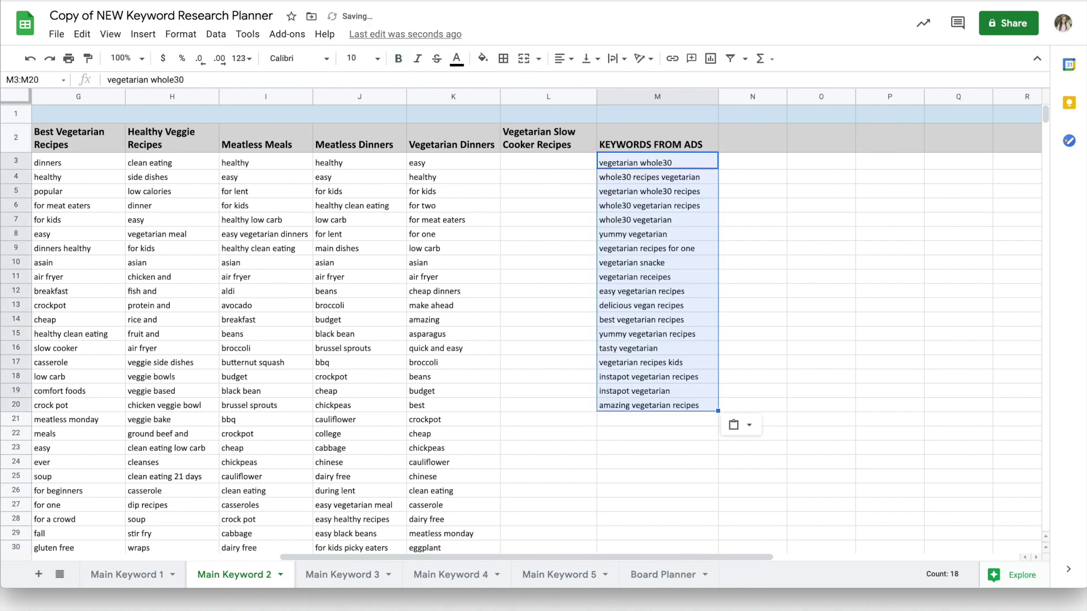
pyautogui.press('Return')
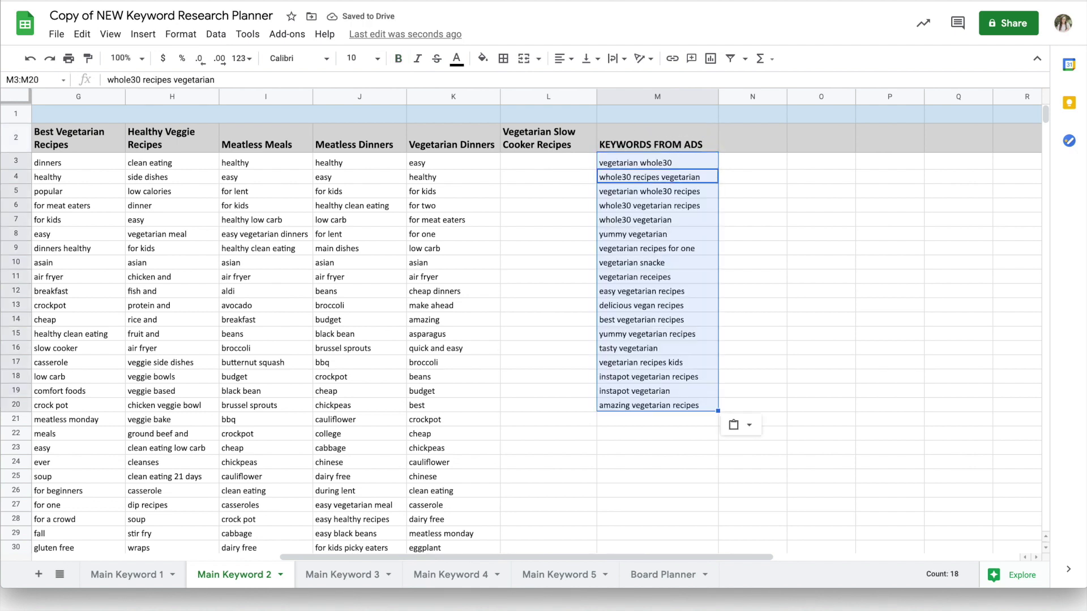
pyautogui.click(641, 429)
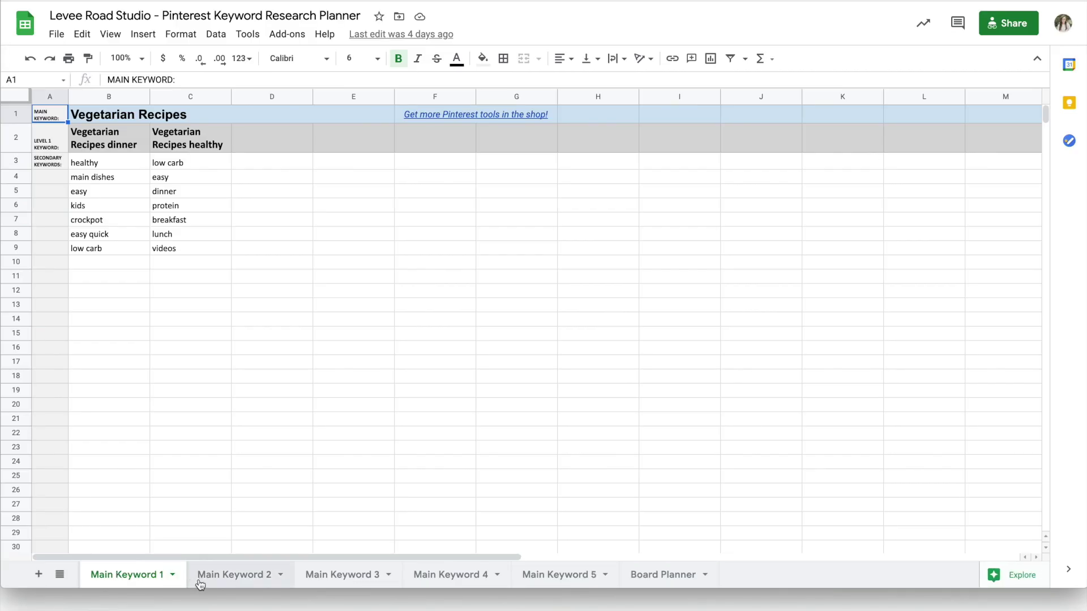
# Step: View the Main Keyword 2, 3, 4 and 5 sheets, then show the Main Keyword 5 tab options
pyautogui.click(226, 578)
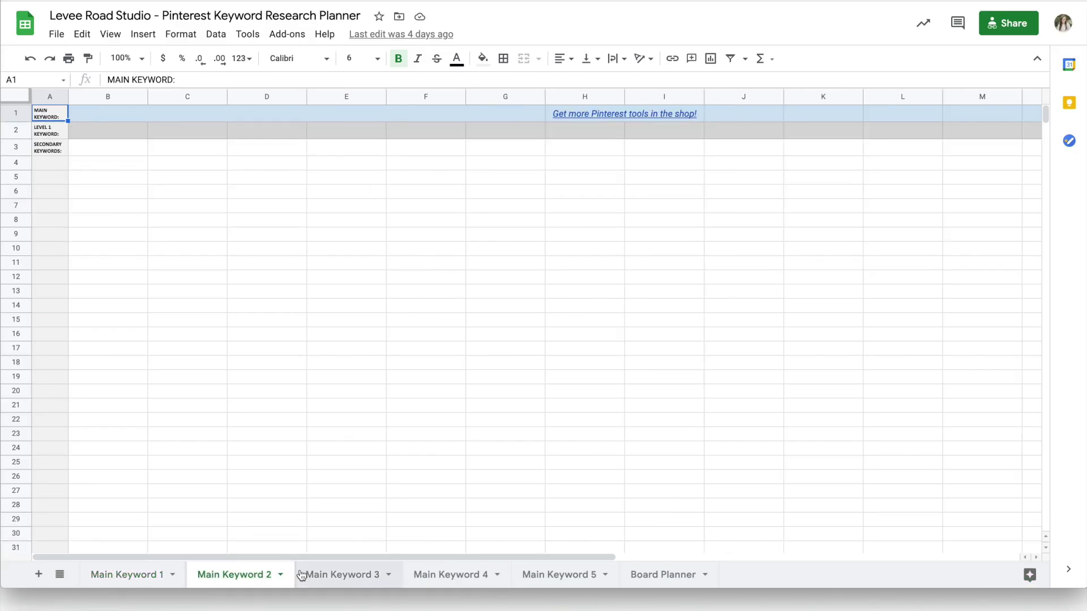
pyautogui.click(328, 575)
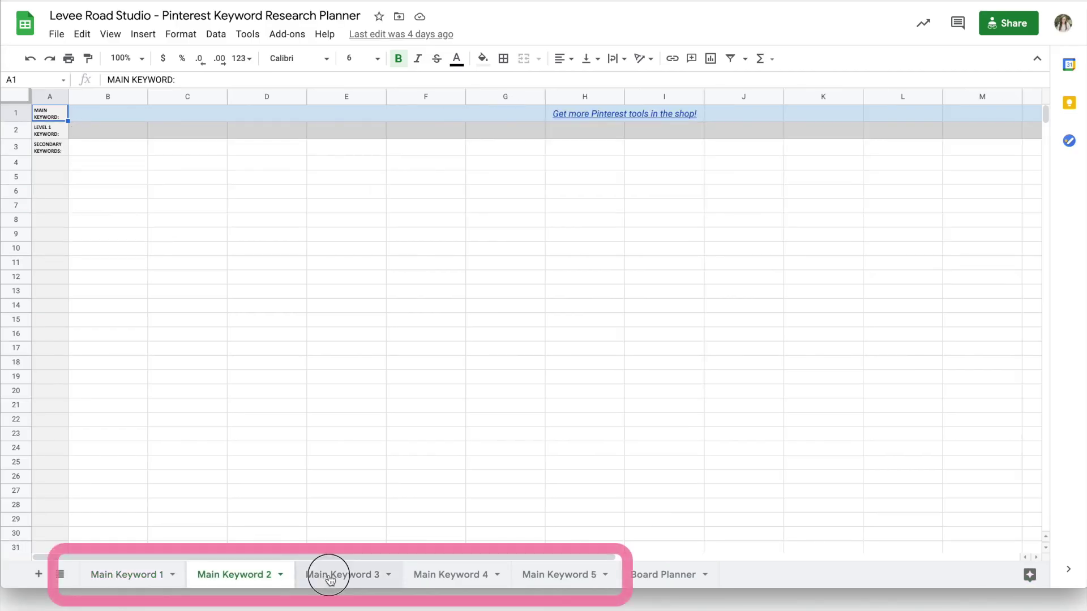
pyautogui.click(447, 579)
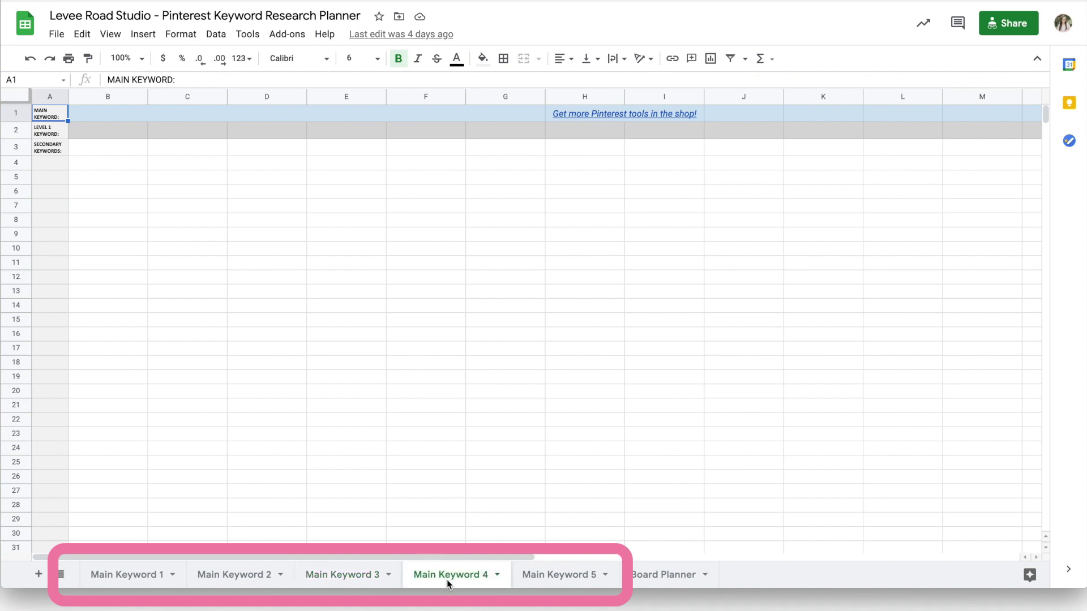
pyautogui.click(579, 583)
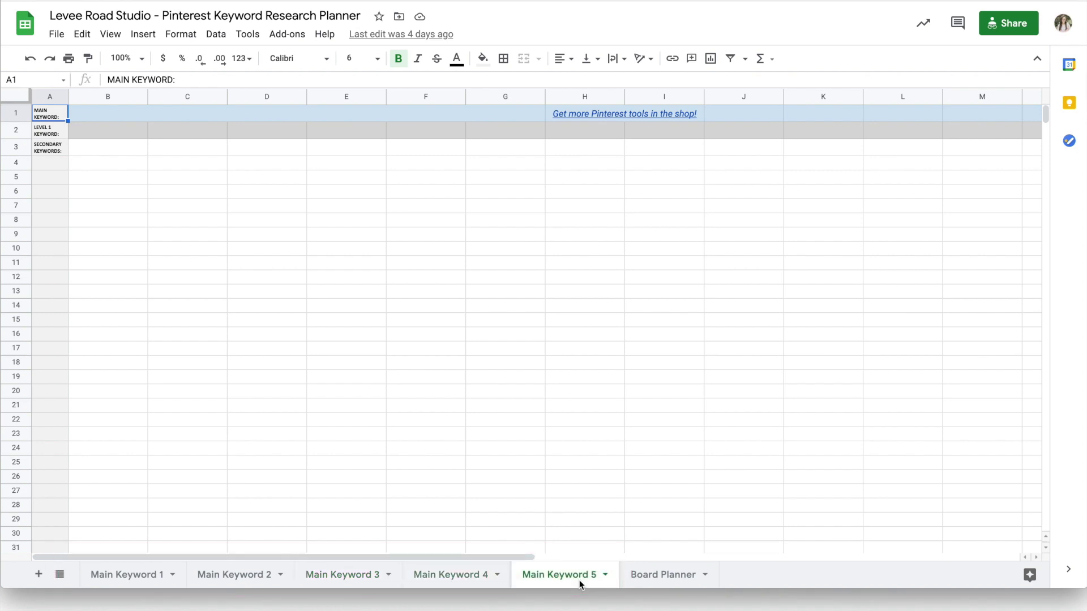
pyautogui.rightClick(580, 584)
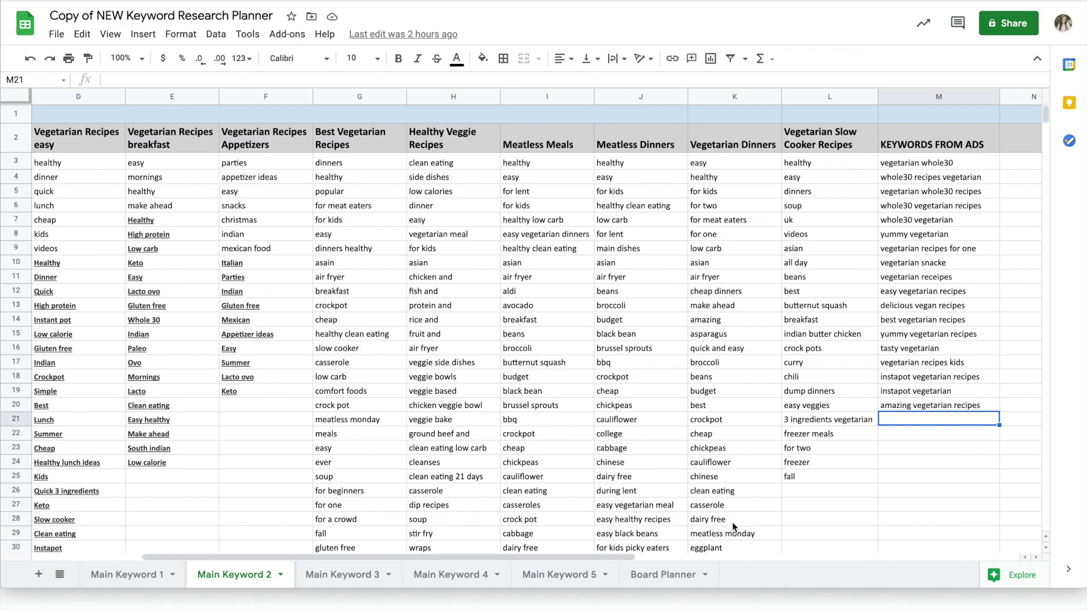
pyautogui.hscroll(-5, 732, 522)
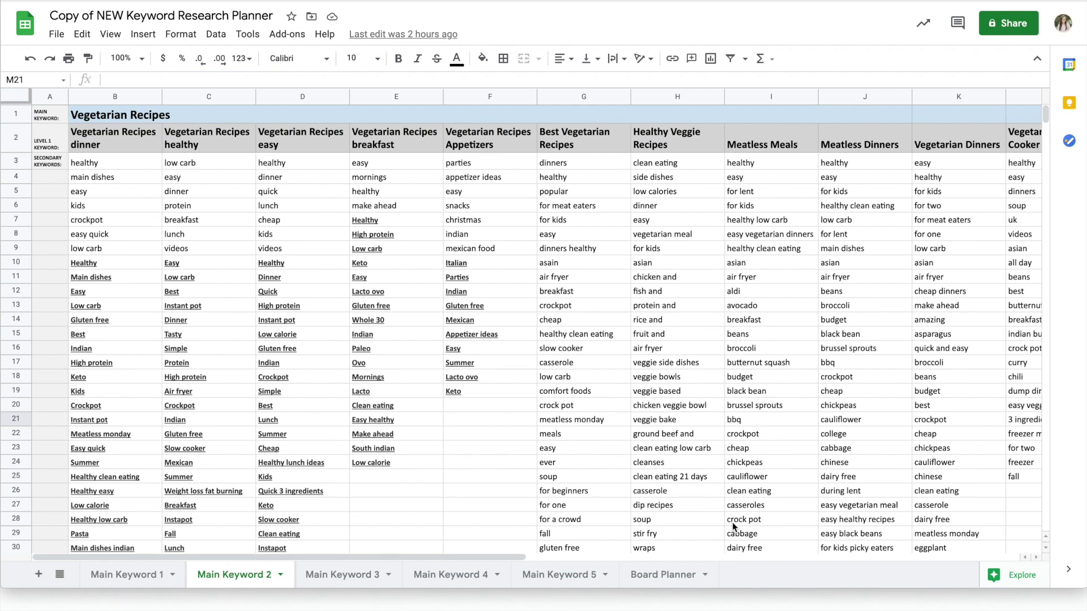
# Step: On the Main Keyword 3 sheet, enter Homesteading in B1, then type homesteading in the next cell
pyautogui.click(345, 575)
pyautogui.click(101, 114)
pyautogui.write('Homesteading')
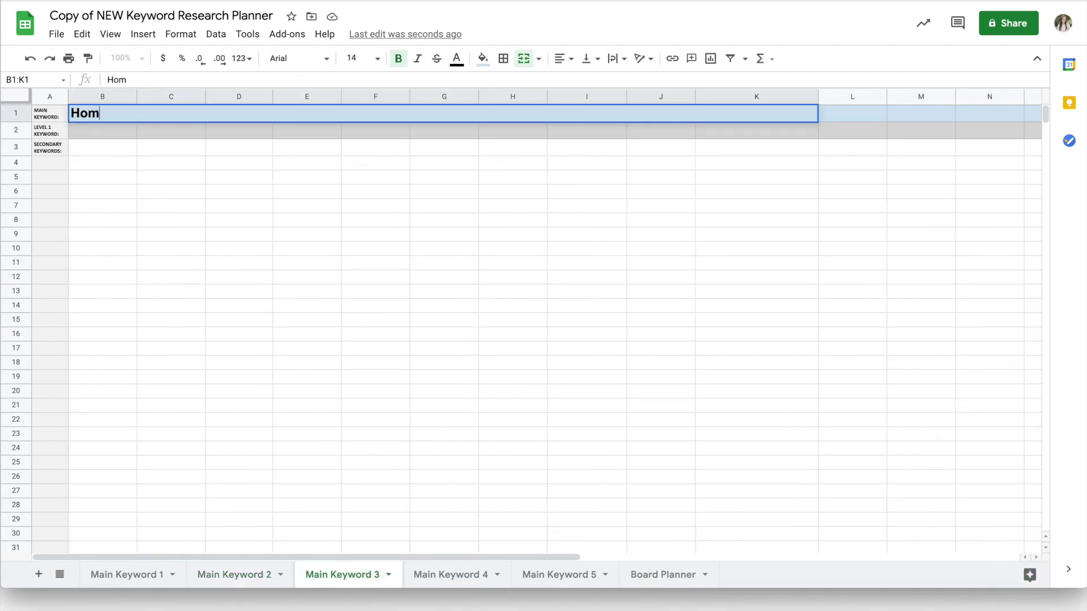
pyautogui.press('Return')
pyautogui.write('homesteading')
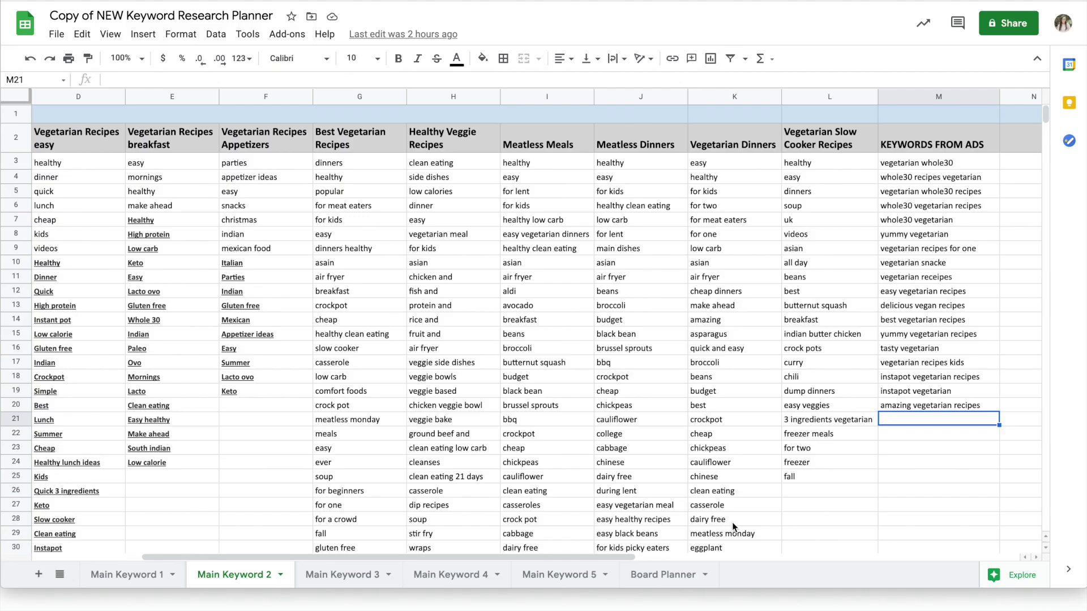
pyautogui.hscroll(-5, 731, 521)
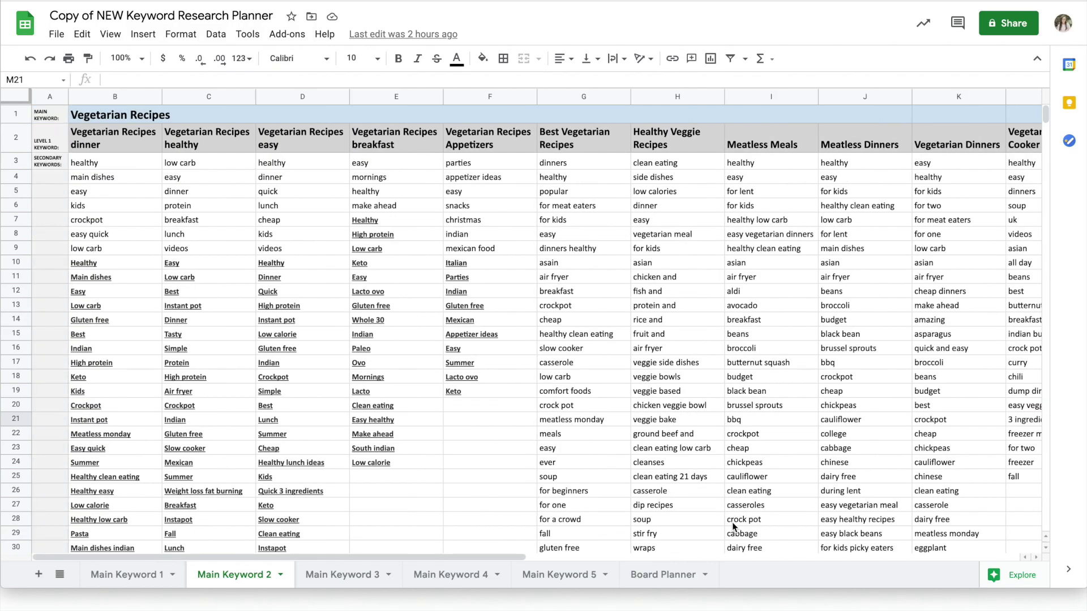